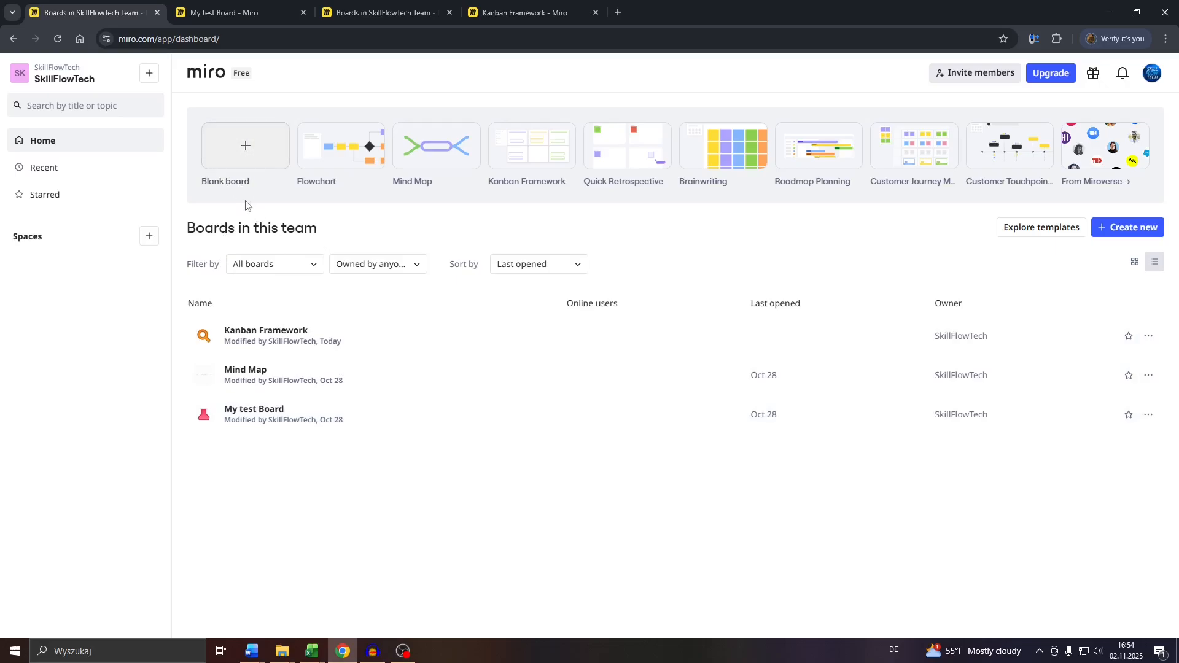
Draw a large custom-ratio frame beside Frame 5 in My test Board and lock it
click(238, 5)
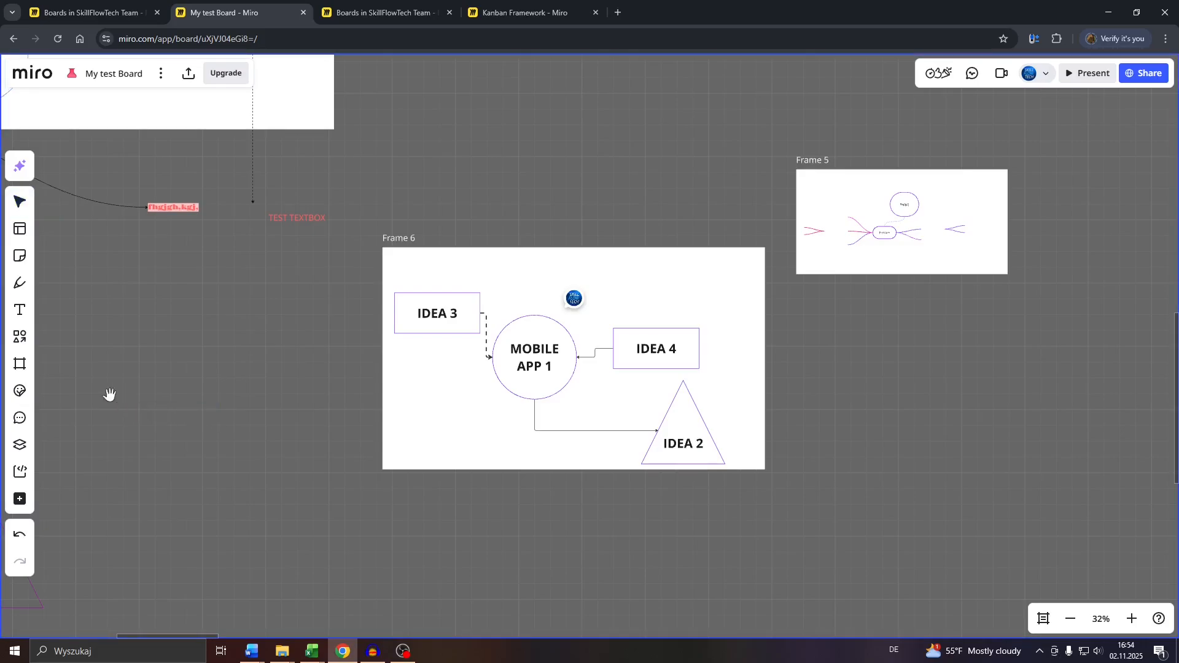
drag(108, 395, 289, 398)
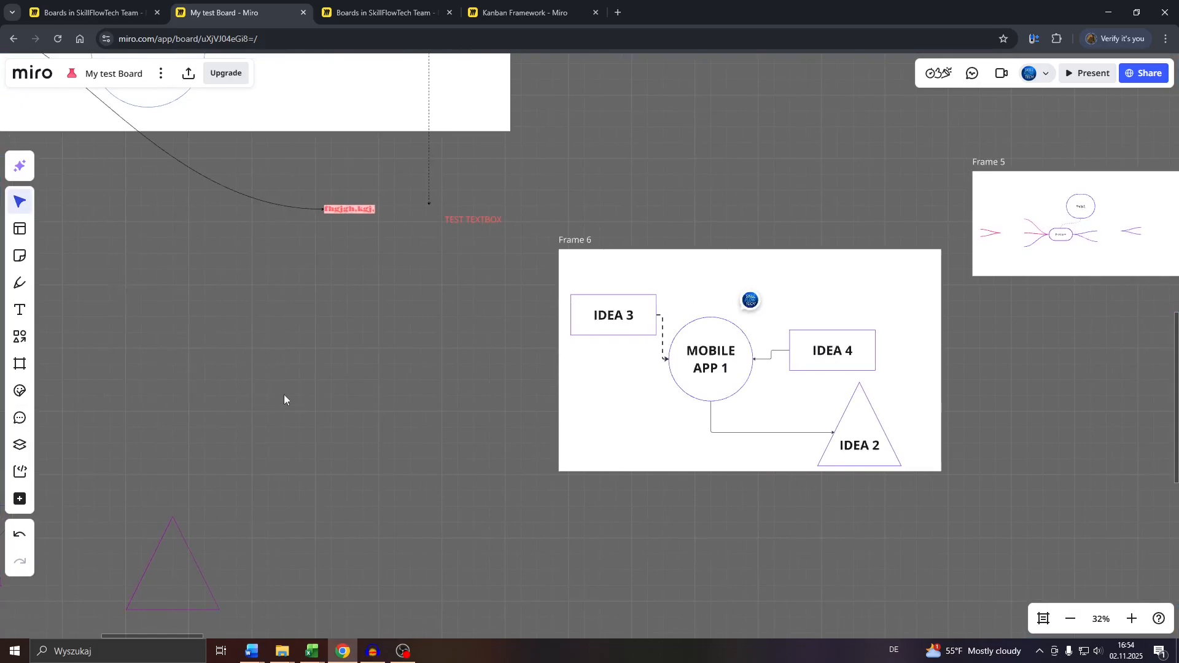
drag(916, 415, 646, 406)
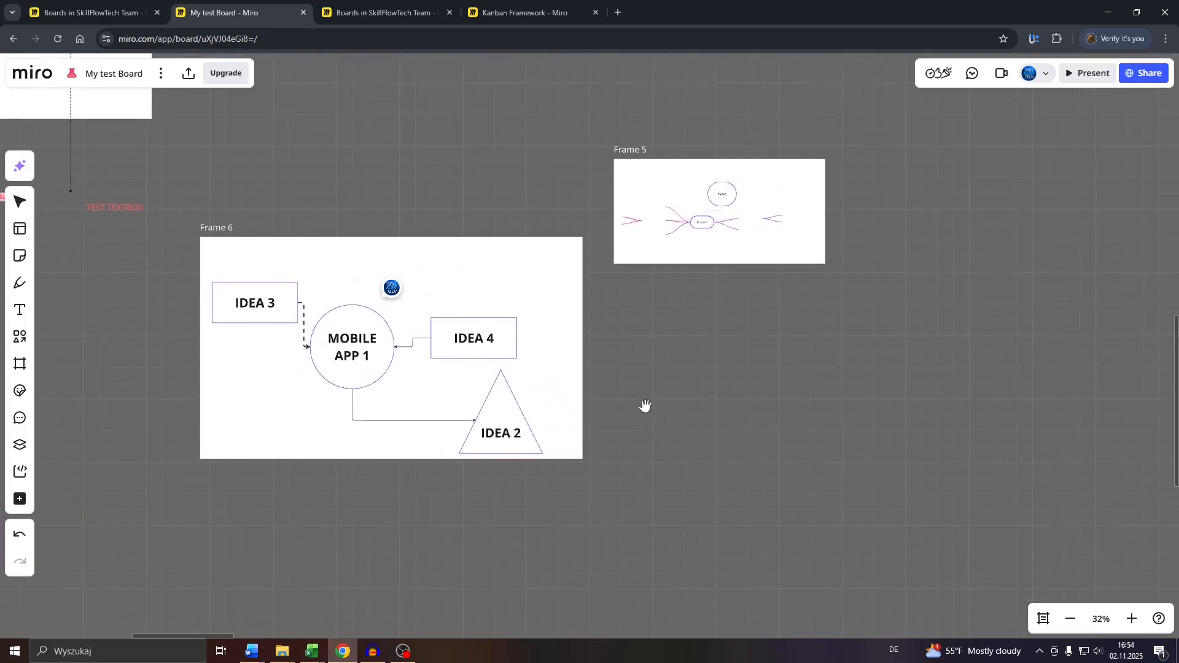
key(v)
click(20, 368)
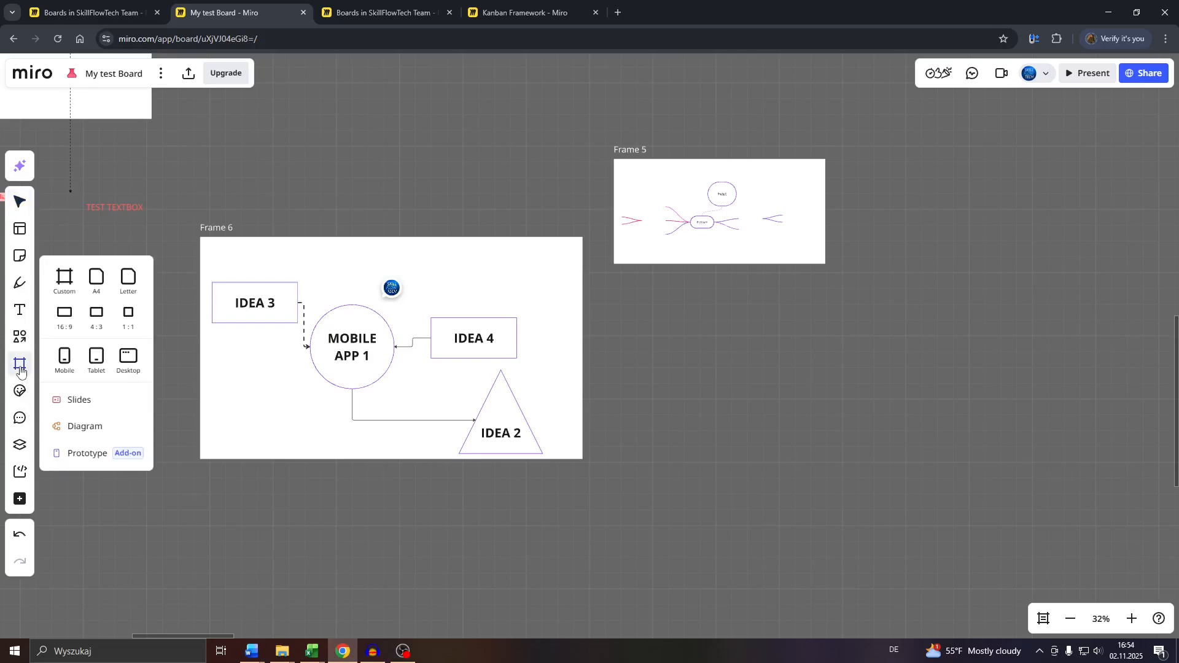
click(68, 281)
drag(1075, 298, 897, 559)
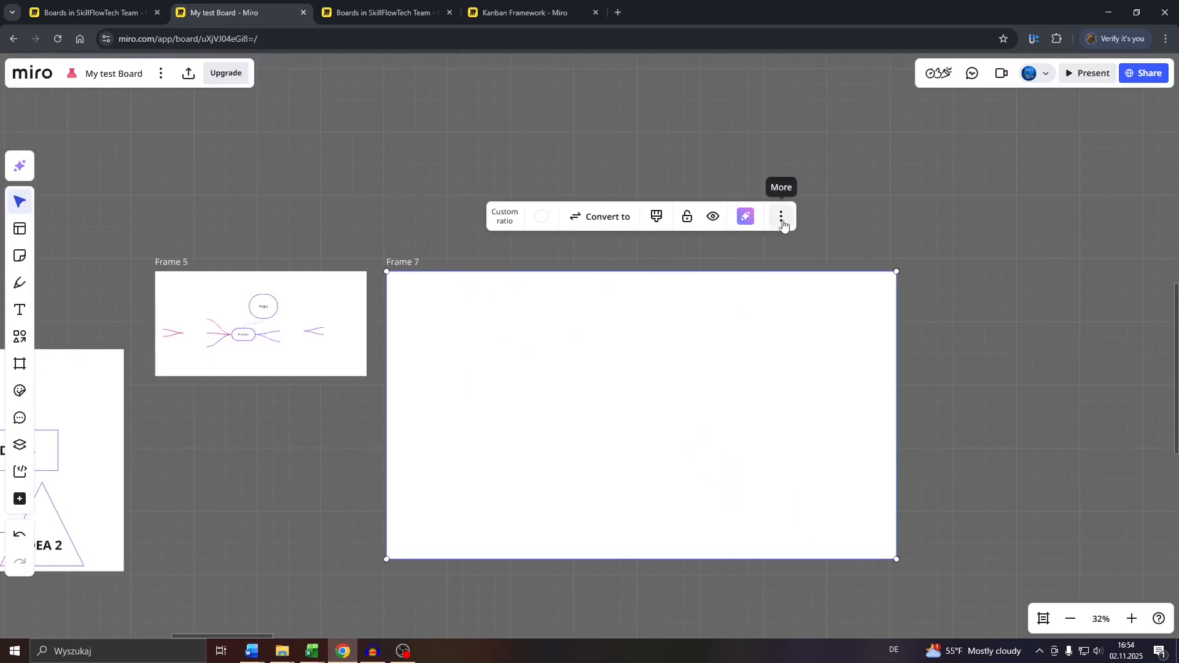
click(781, 217)
click(827, 381)
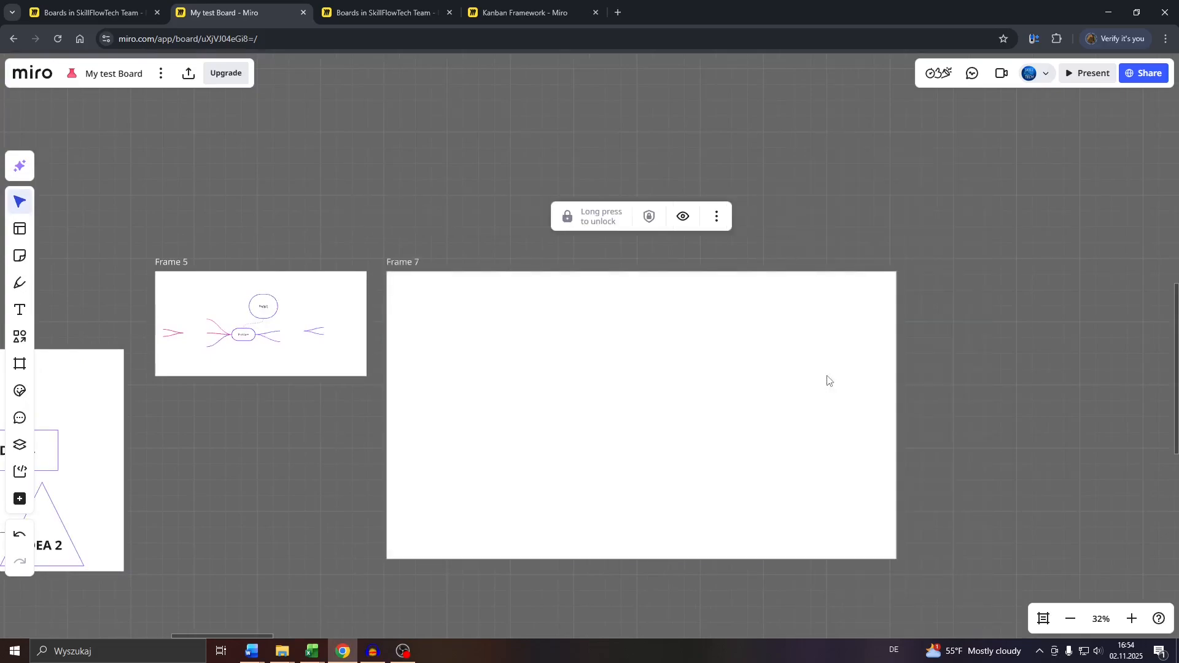
Insert the Concept Map template from the Diagramming & mapping category and dismiss the AI diagram introduction
click(23, 234)
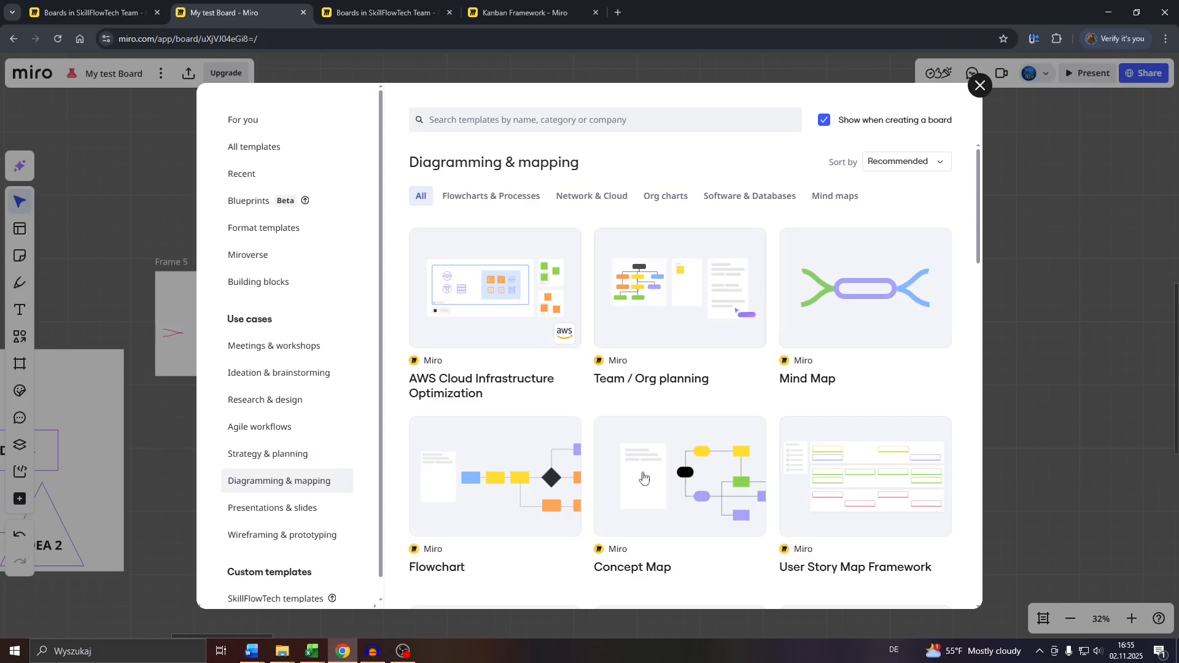
scroll(628, 550, down, 2)
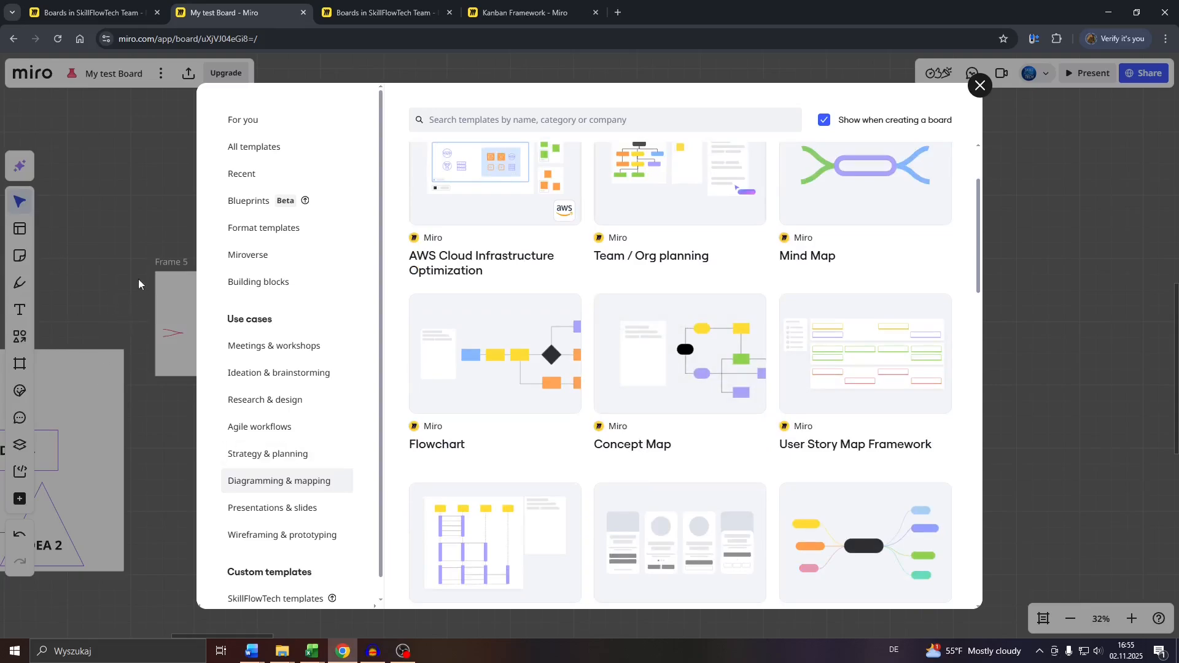
mouse_move(645, 393)
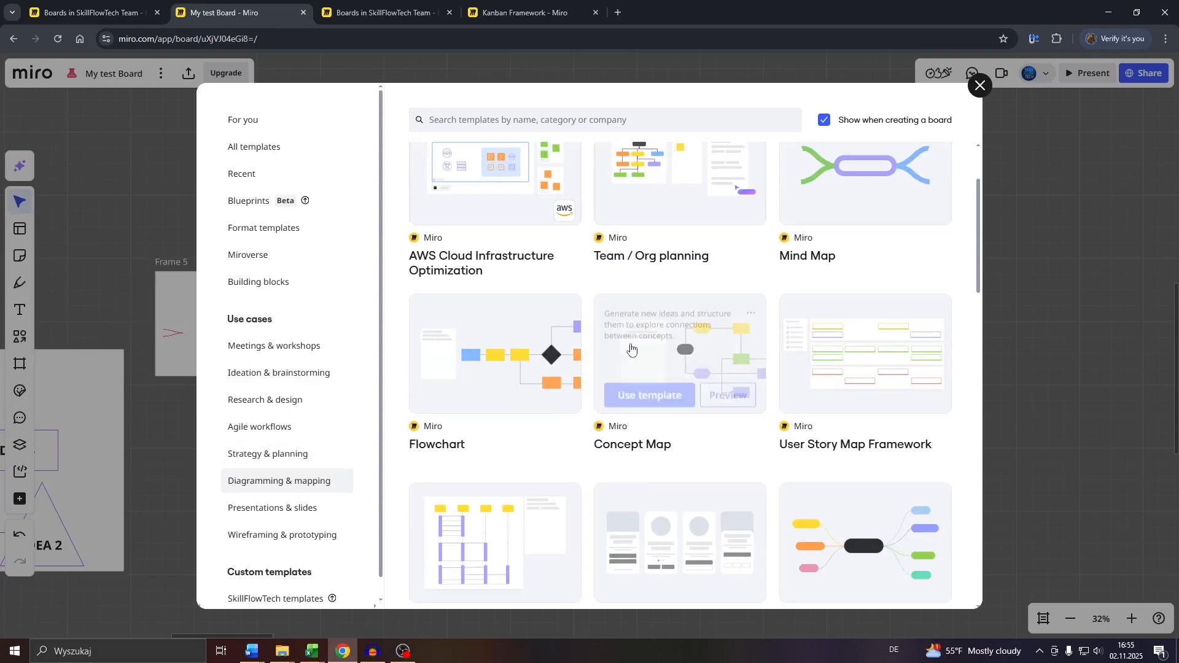
click(649, 391)
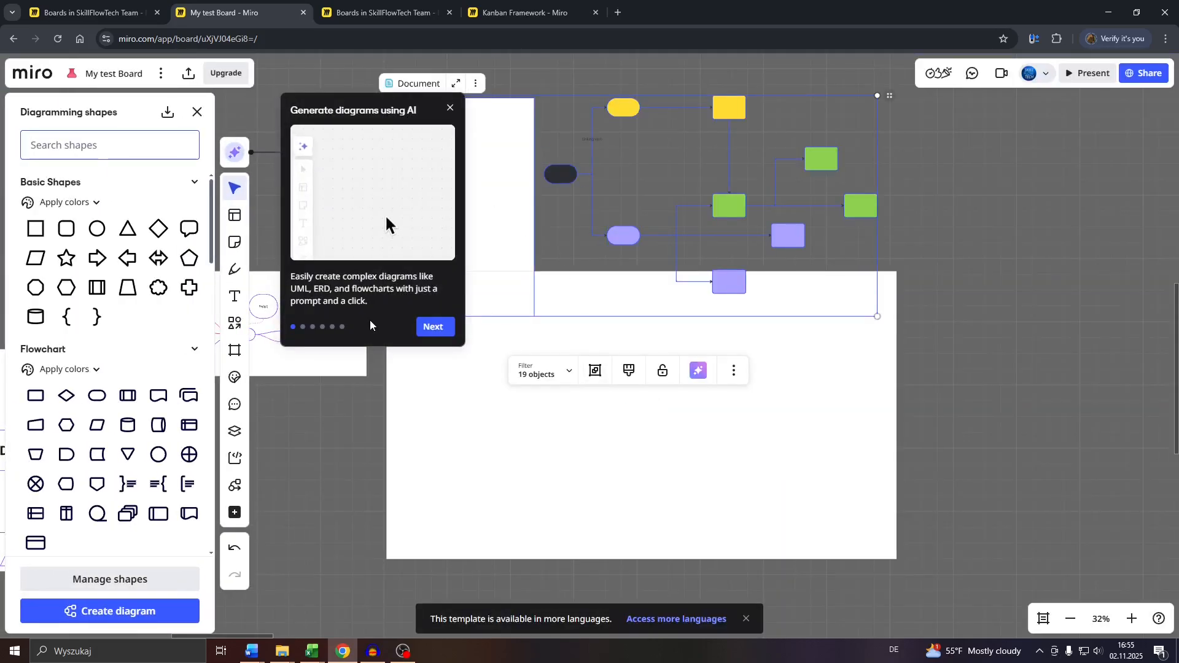
click(451, 109)
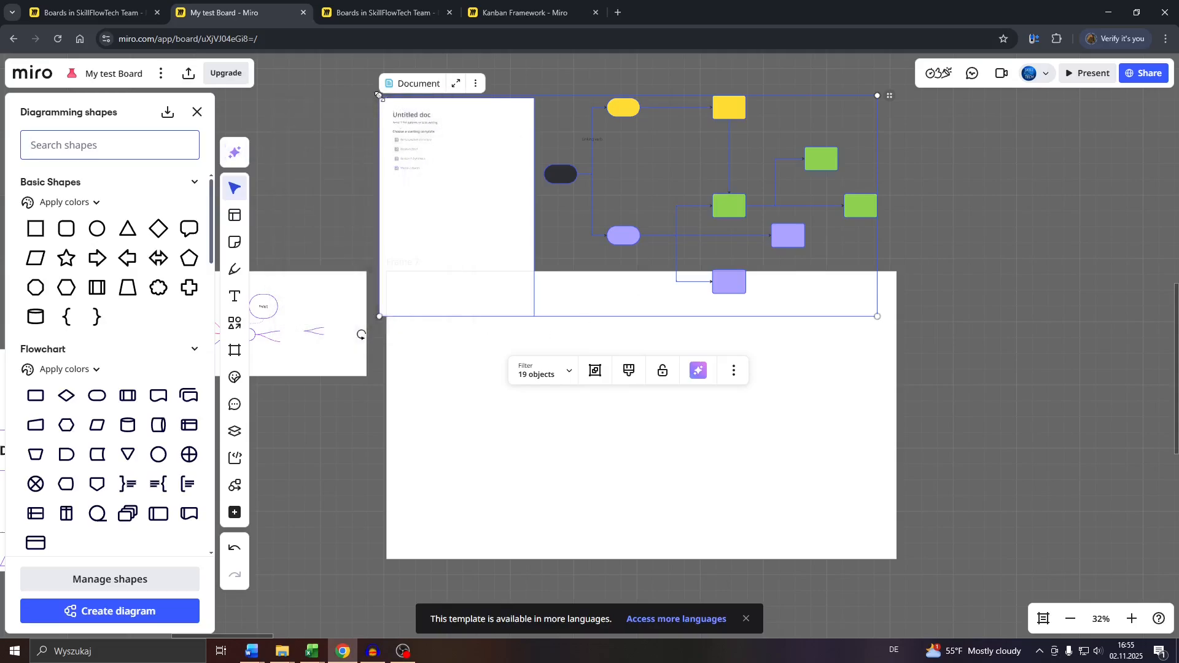
Move the Concept Map template objects into the new empty frame and scale them to nearly fill its width
drag(379, 96, 511, 154)
drag(547, 250, 461, 345)
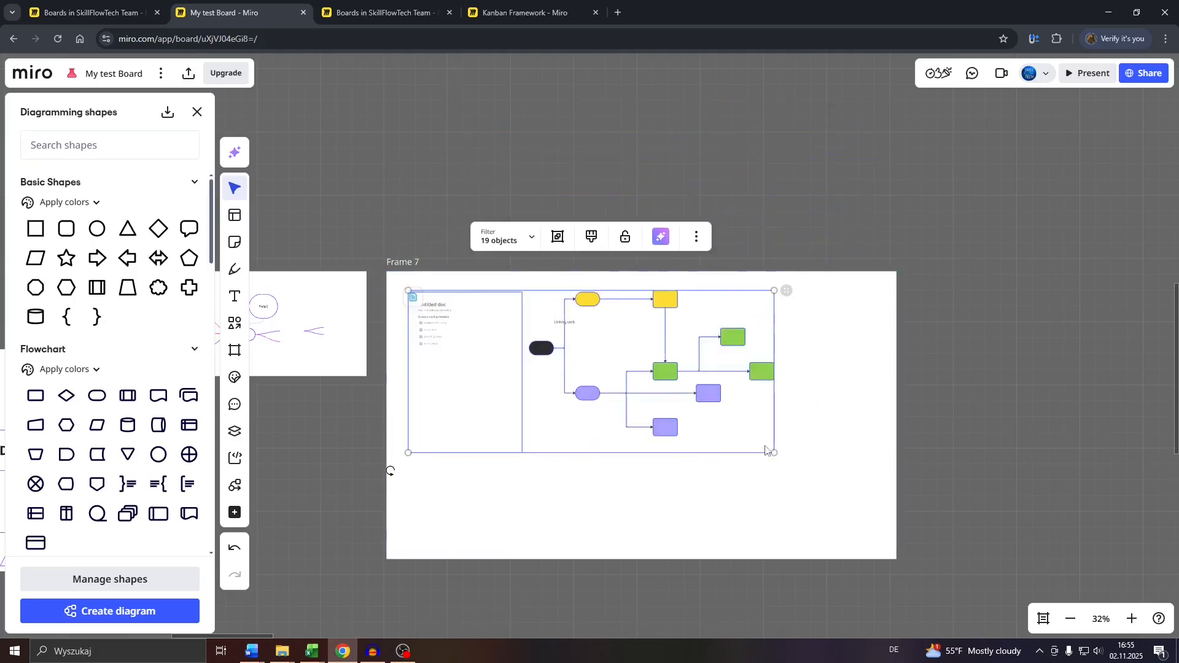
drag(773, 452, 866, 519)
scroll(659, 372, up, 4)
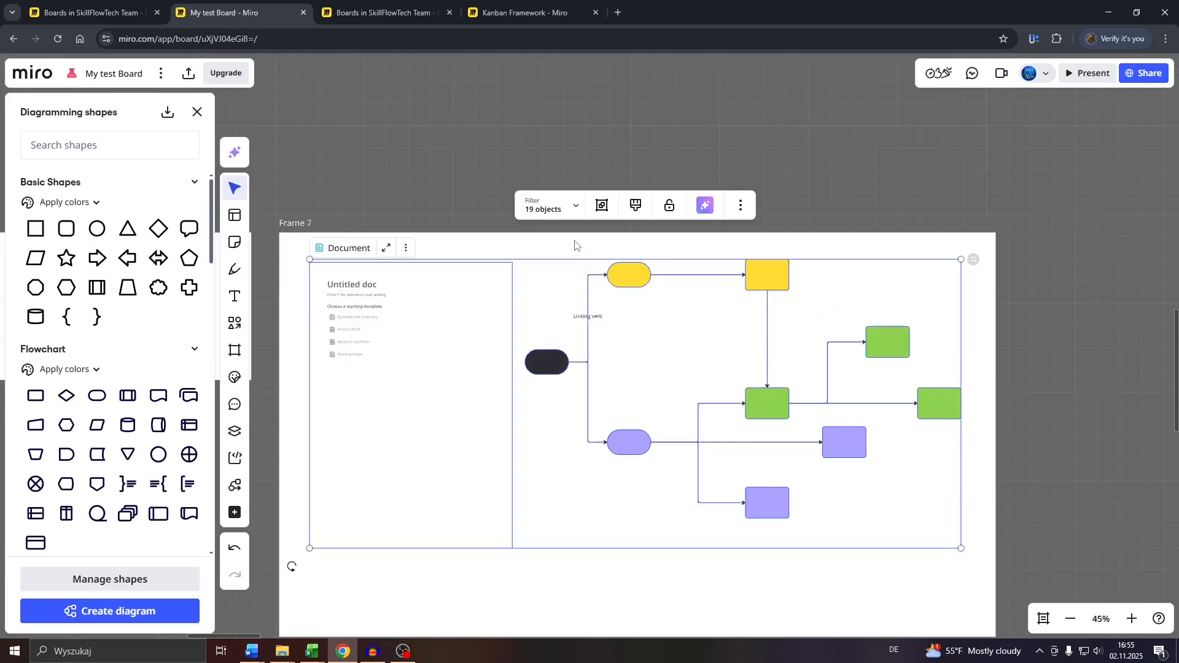
click(567, 247)
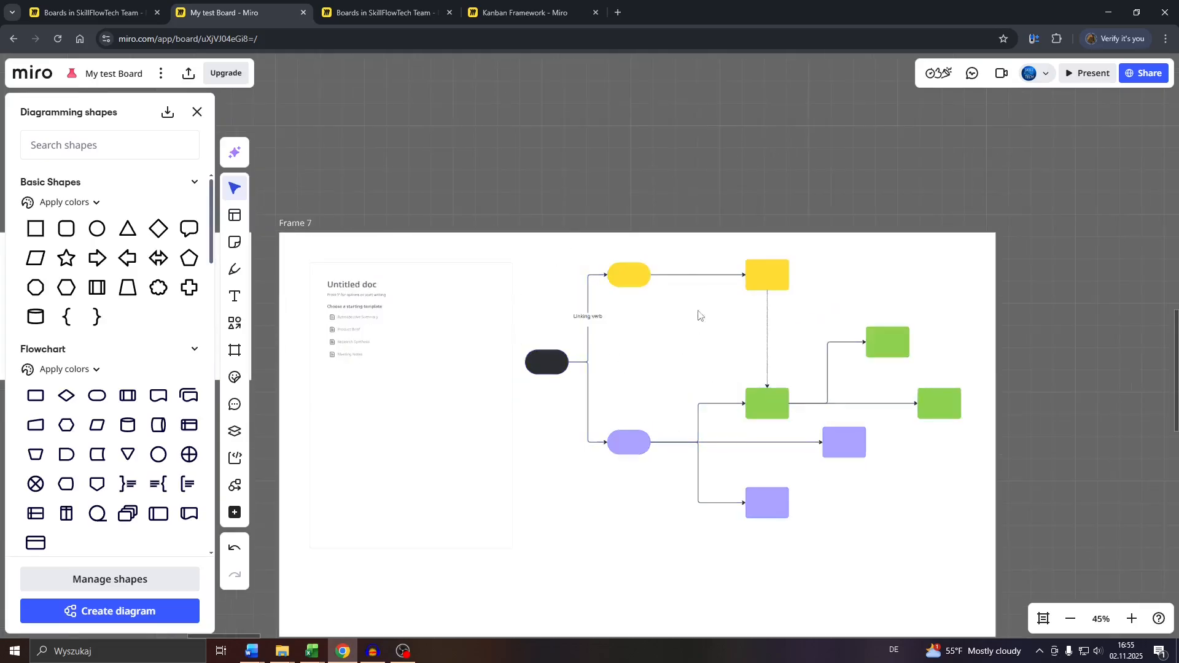
Fill the yellow rounded shape in the concept map with brown at 40% opacity
click(622, 287)
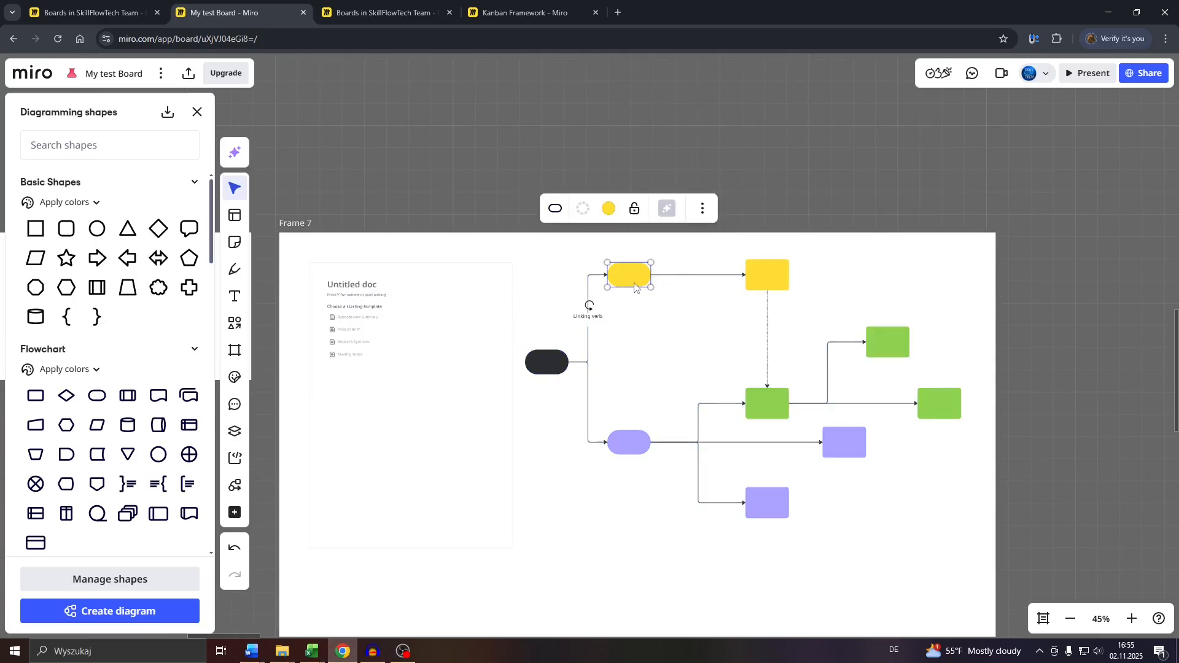
scroll(636, 286, up, 6)
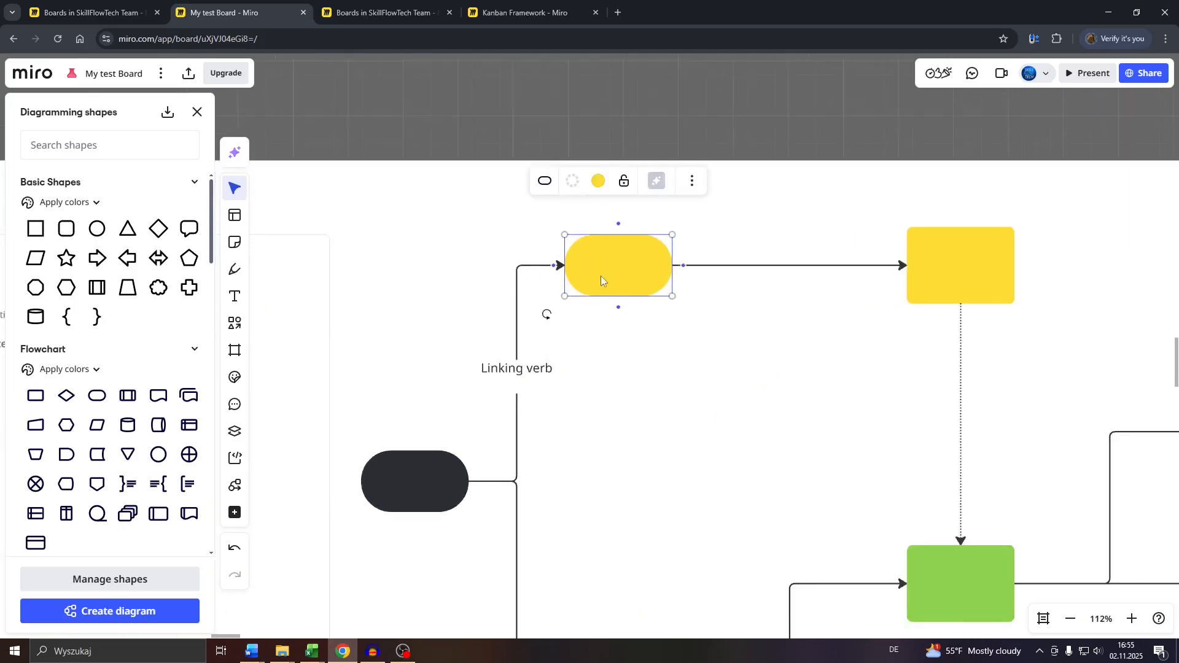
scroll(603, 271, down, 3)
scroll(569, 278, up, 3)
click(401, 470)
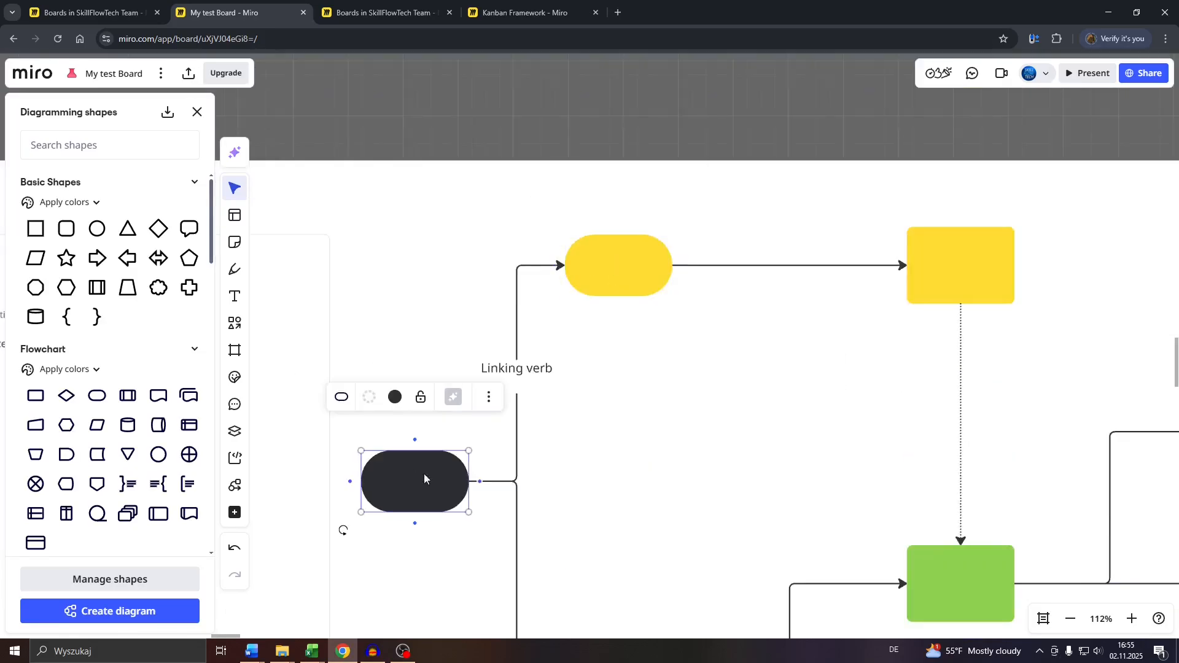
click(609, 278)
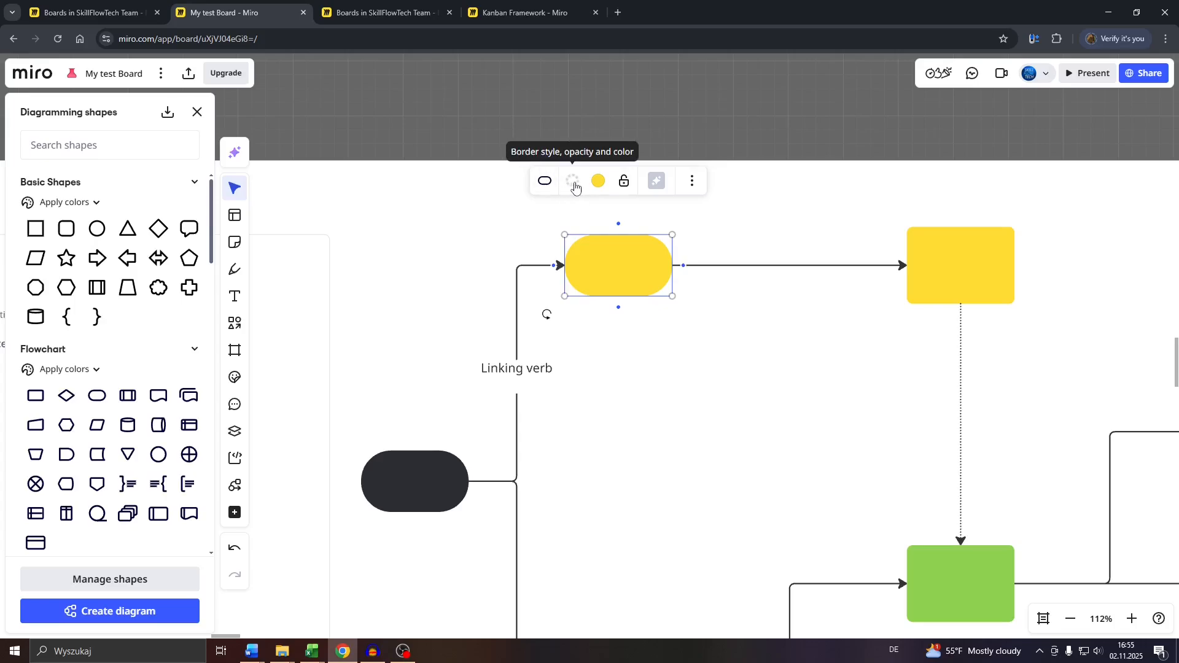
click(598, 183)
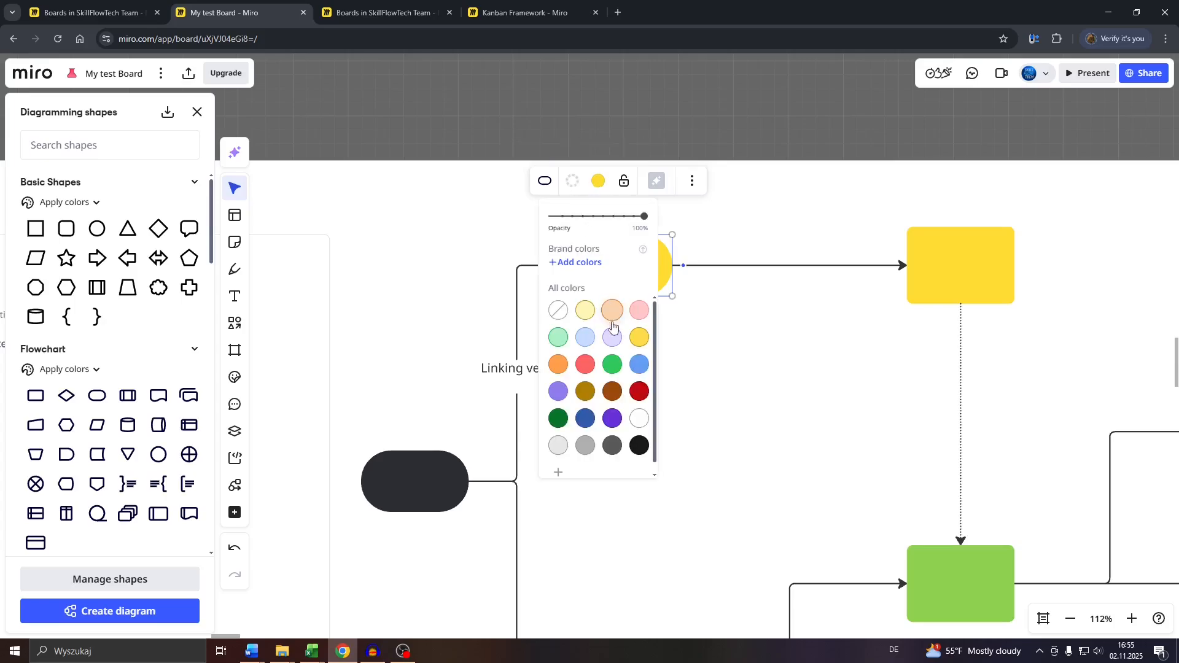
click(613, 366)
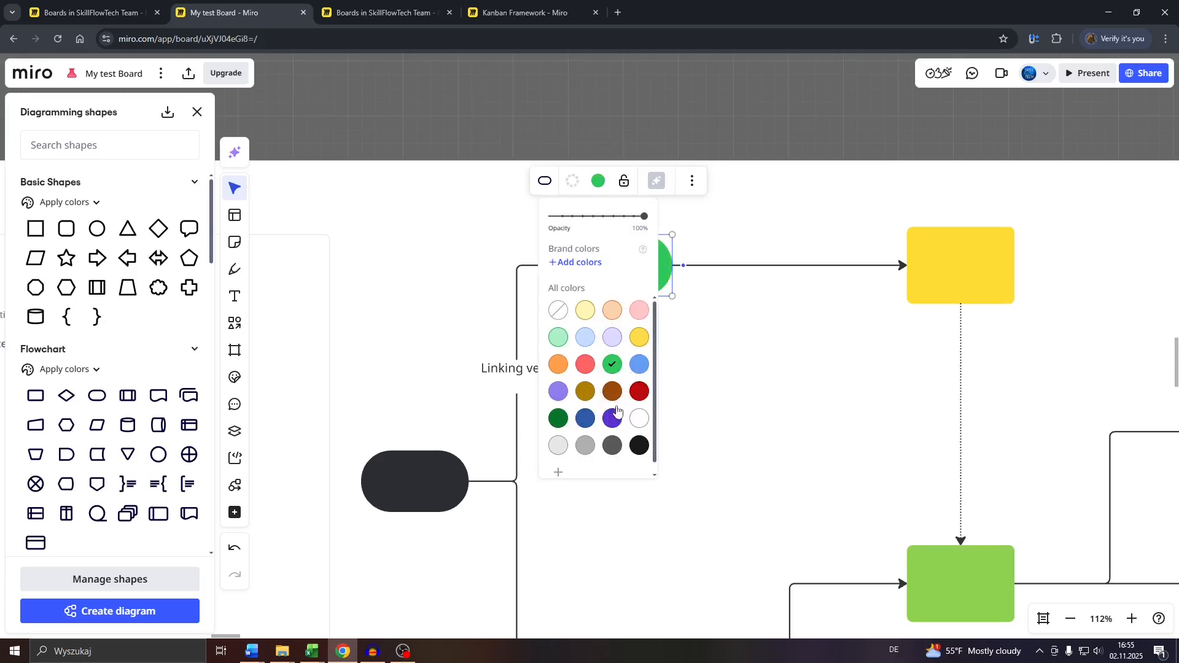
click(612, 392)
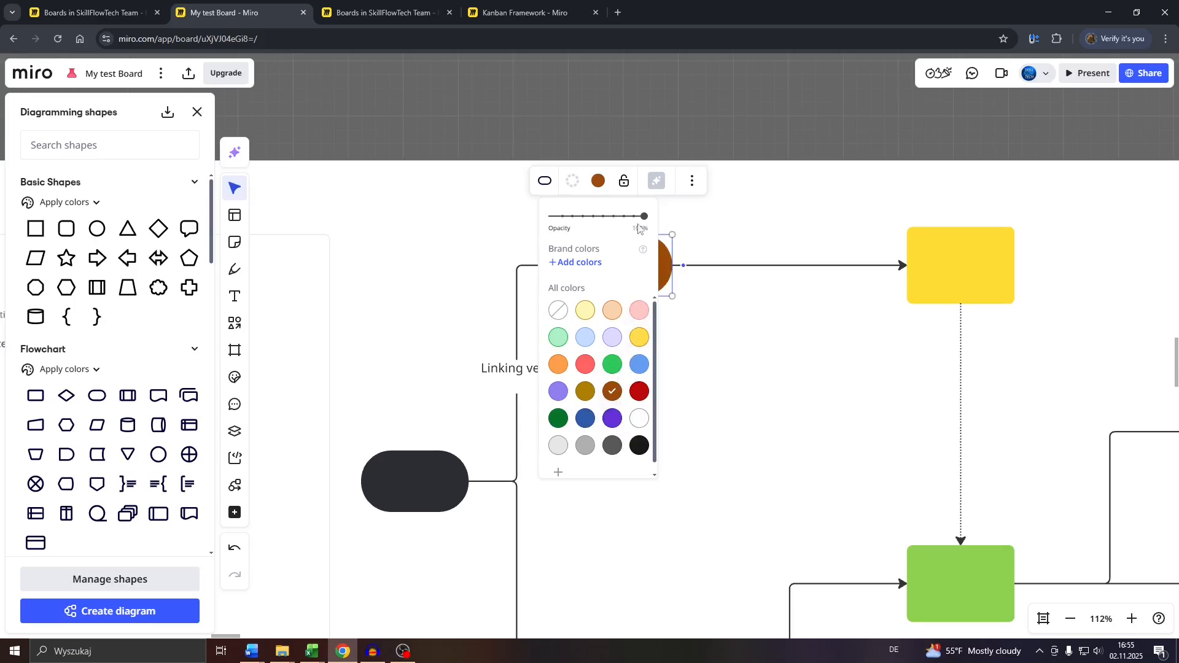
drag(644, 216, 590, 217)
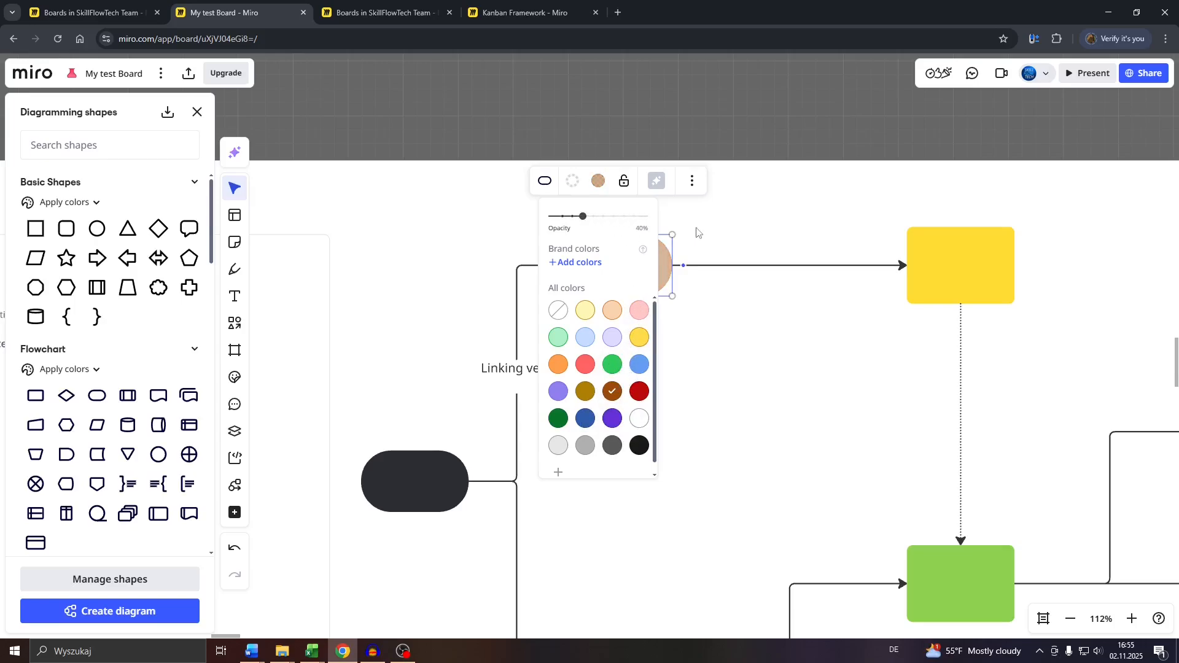
click(632, 274)
Label the brown rounded shape "CONCEPT 1"
click(617, 274)
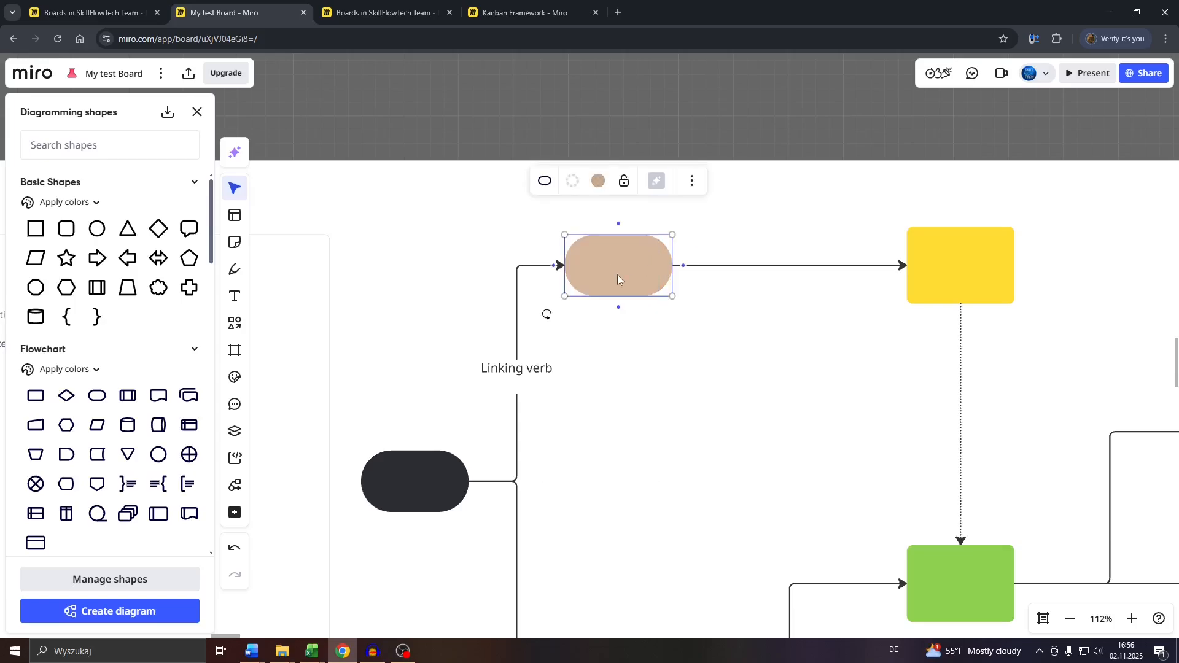
click(617, 279)
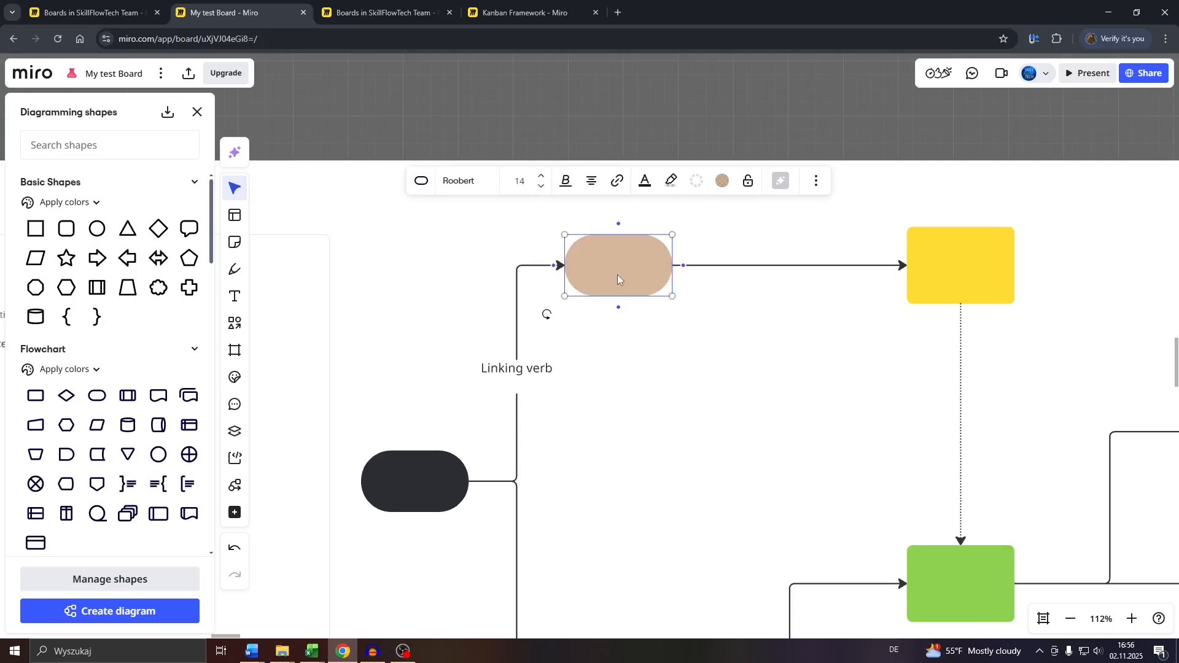
text(CONC)
Format the CONCEPT 1 label in the Abril Fatface font at size 18
key(shift+Left)
key(shift+Left)
key(shift+Left)
key(shift+Left)
key(shift+Left)
key(shift+Left)
key(shift+Left)
key(shift+Left)
click(488, 182)
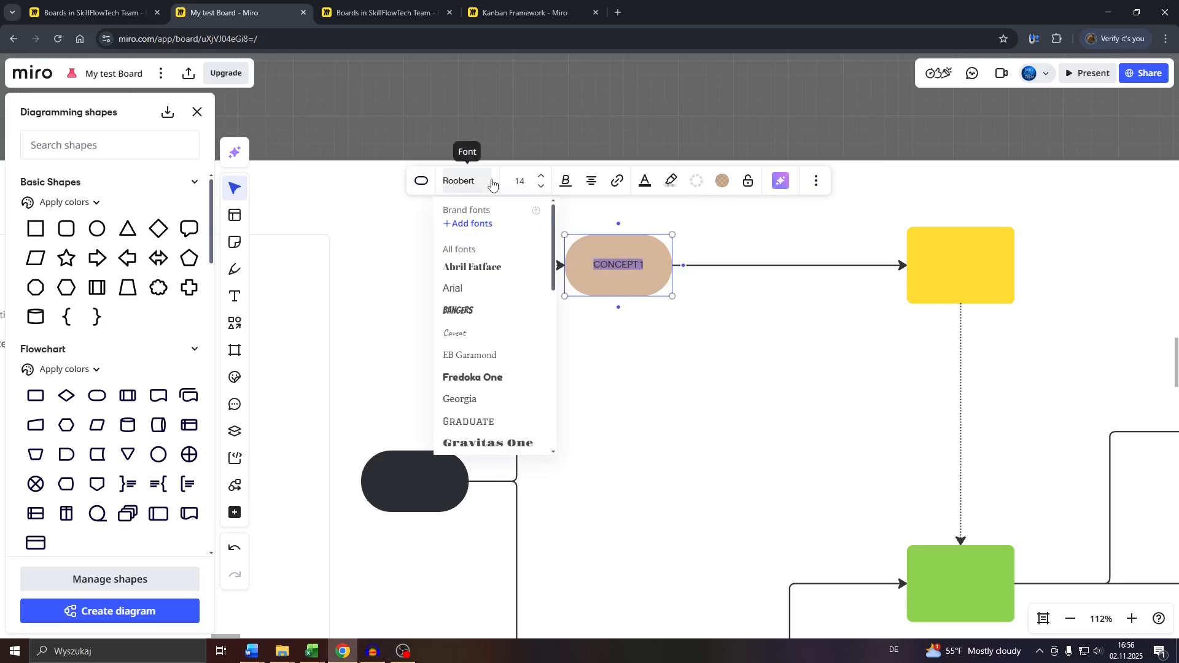
click(483, 267)
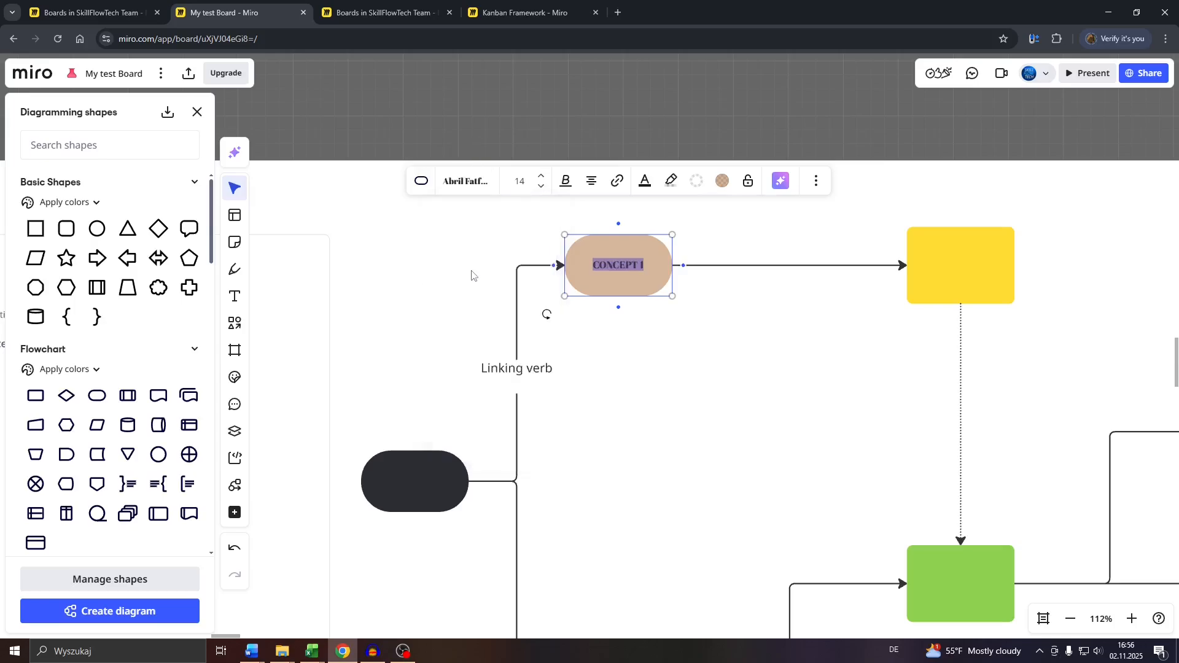
click(541, 178)
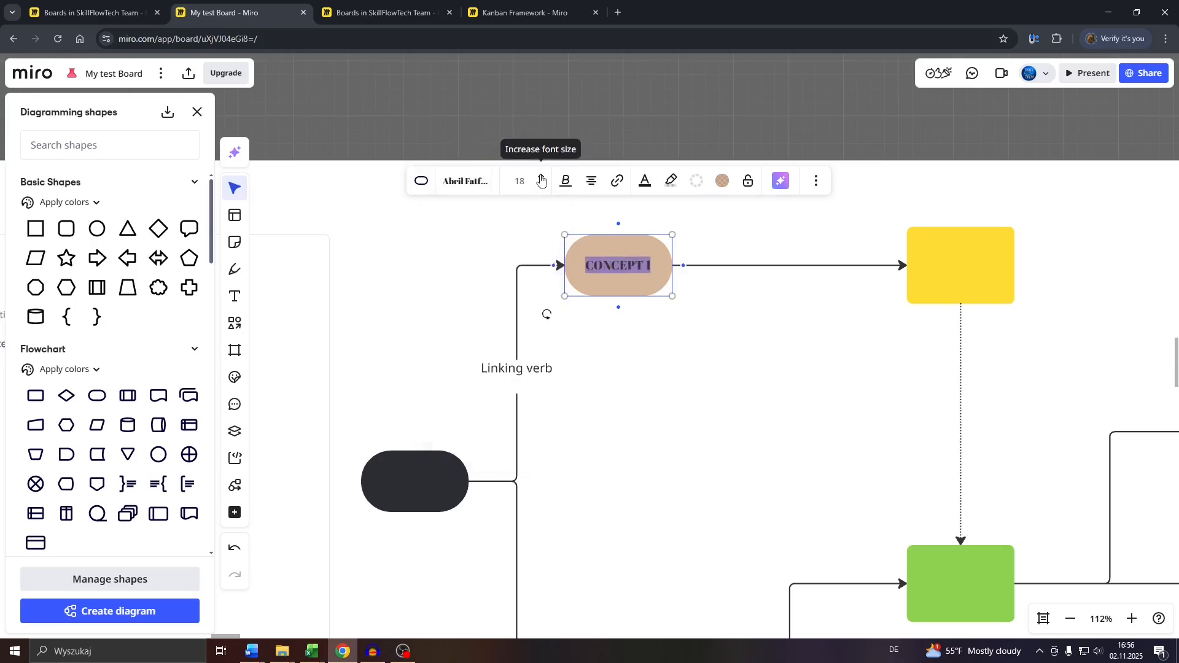
click(544, 185)
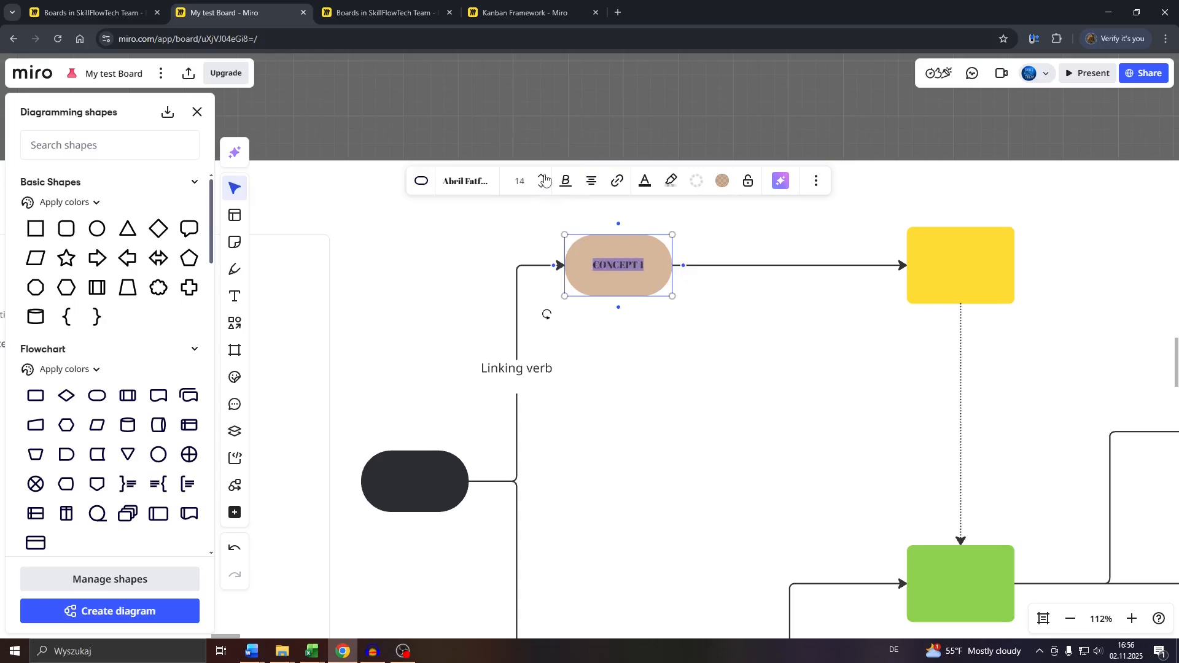
click(543, 178)
click(565, 181)
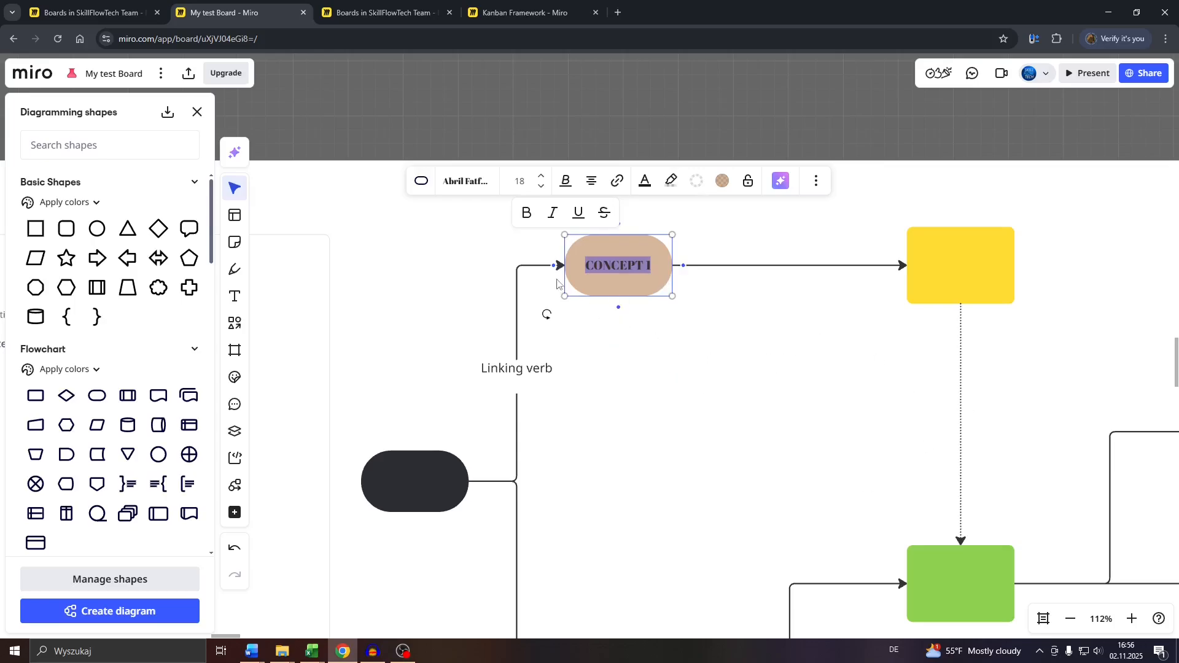
scroll(669, 370, down, 3)
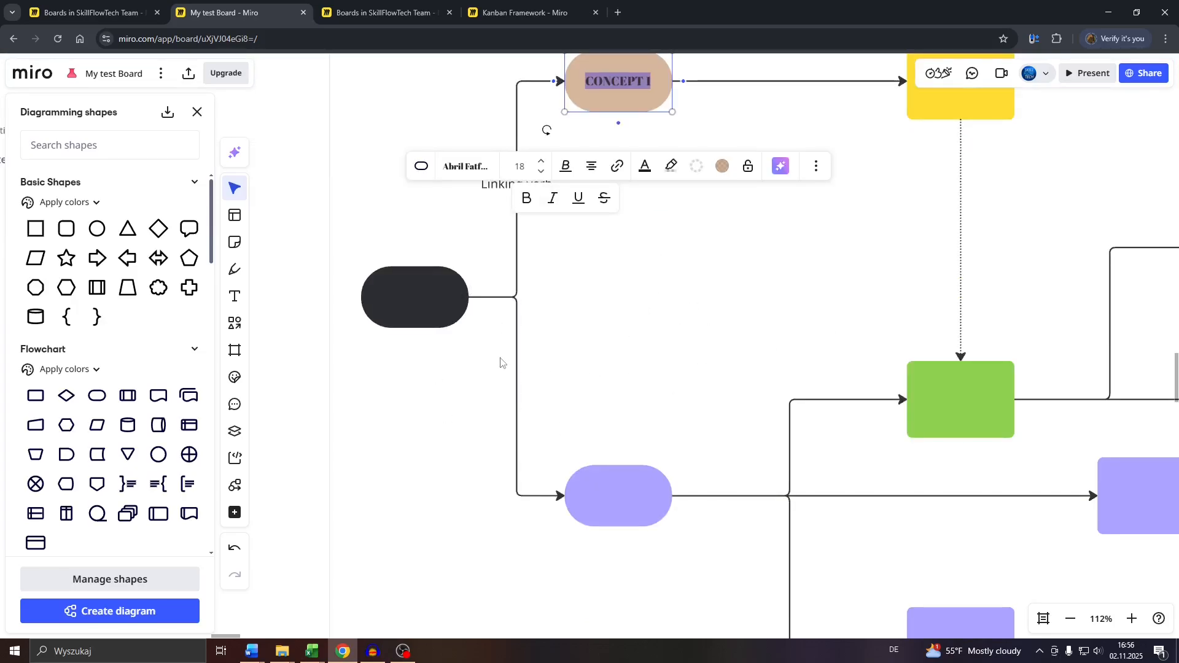
click(515, 419)
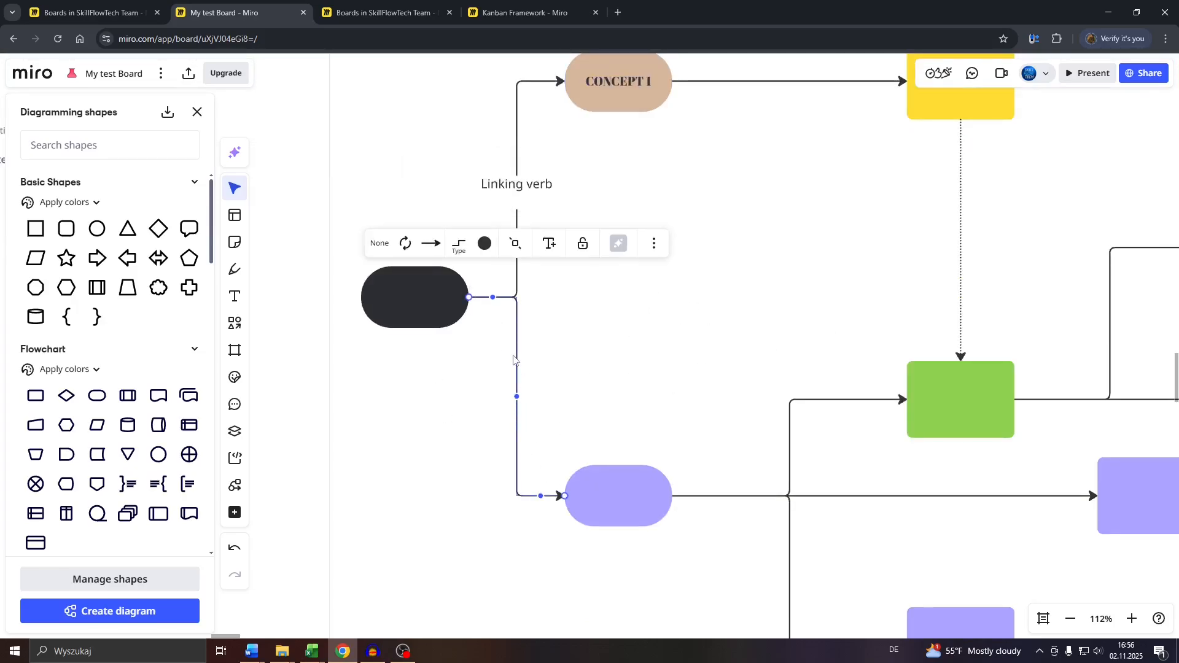
click(694, 497)
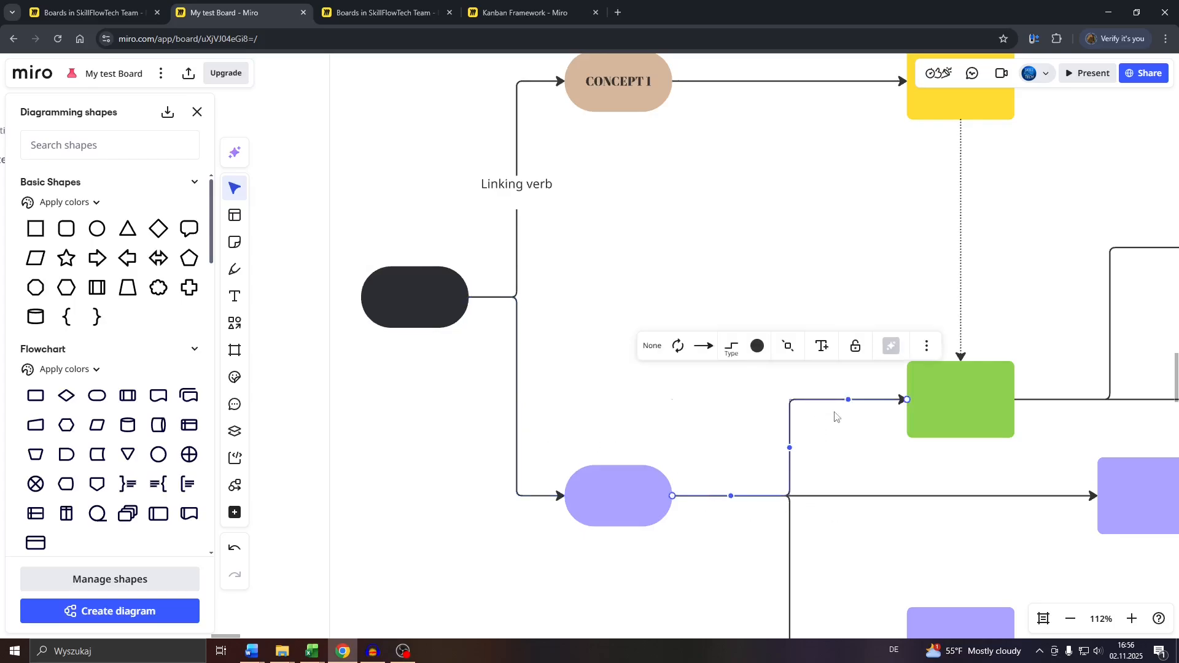
scroll(731, 261, up, 2)
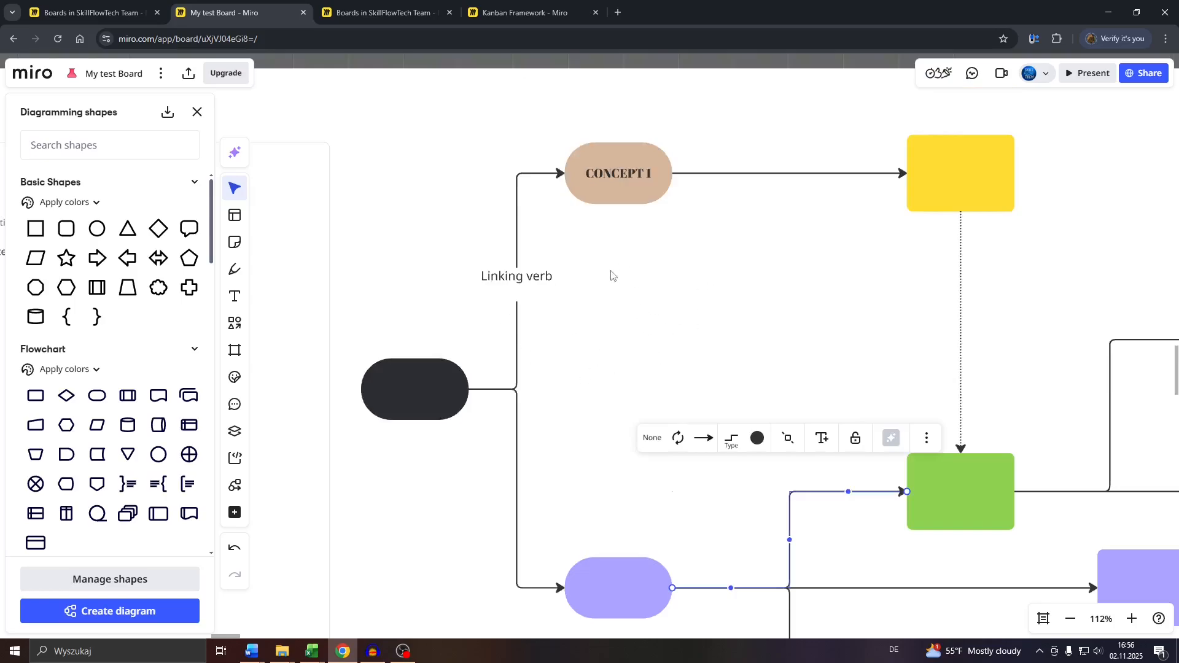
click(612, 201)
click(932, 476)
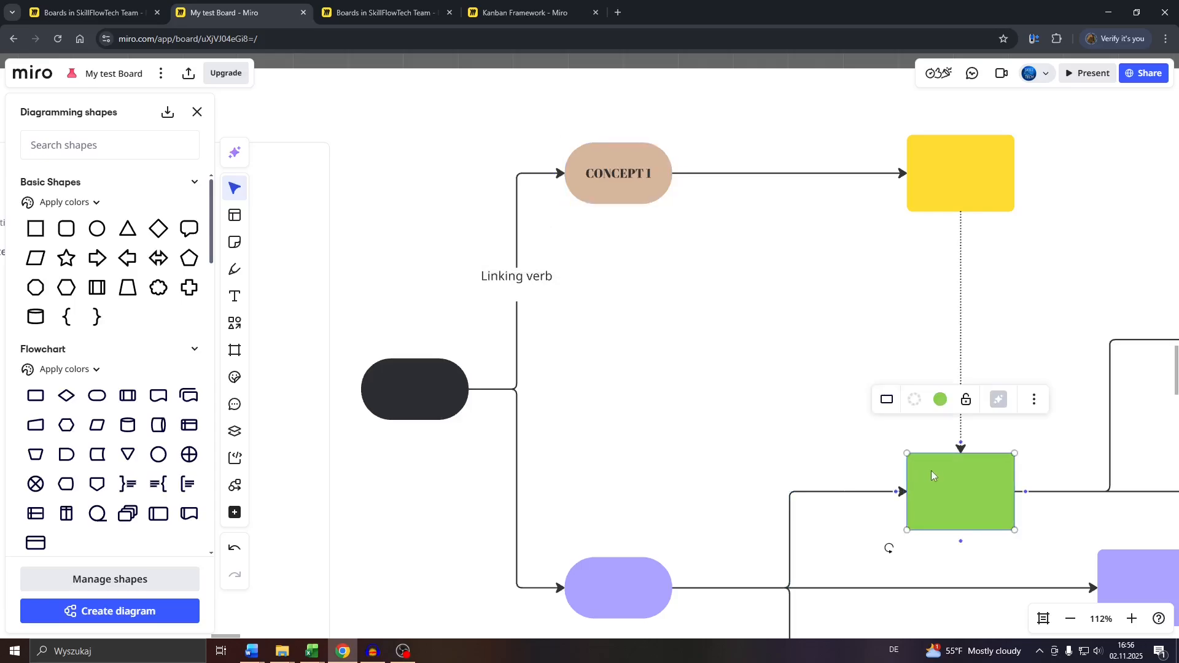
Connect the bottom of the CONCEPT 1 shape to the left side of the green rectangle with a curved arrow
click(627, 187)
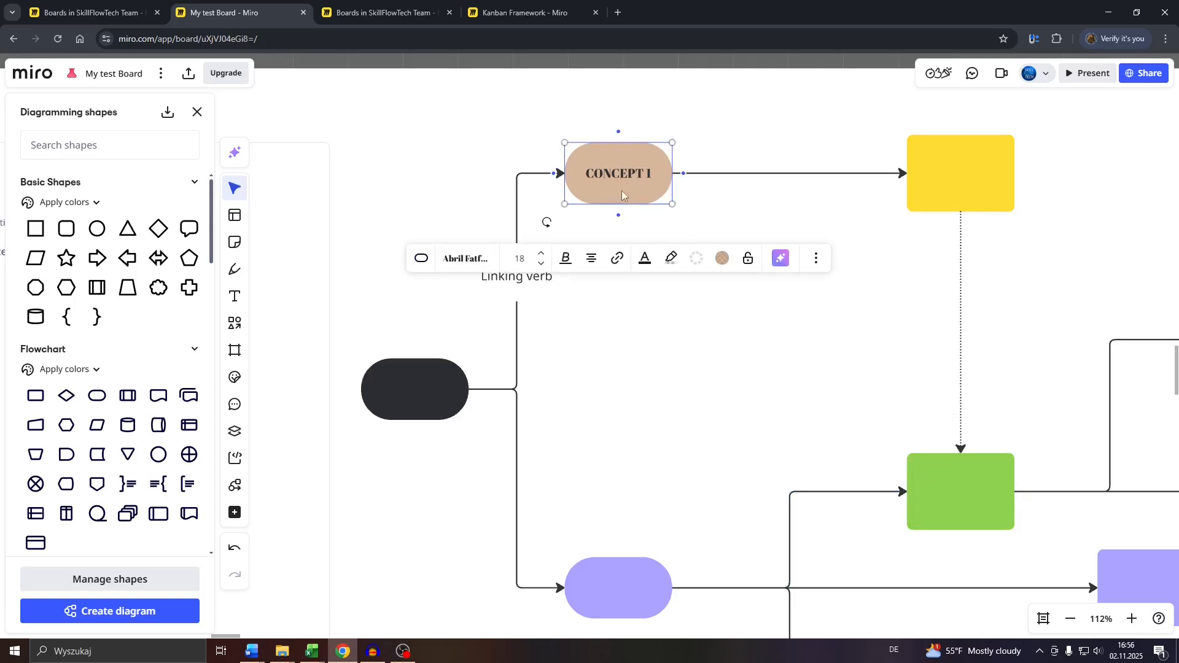
mouse_move(620, 218)
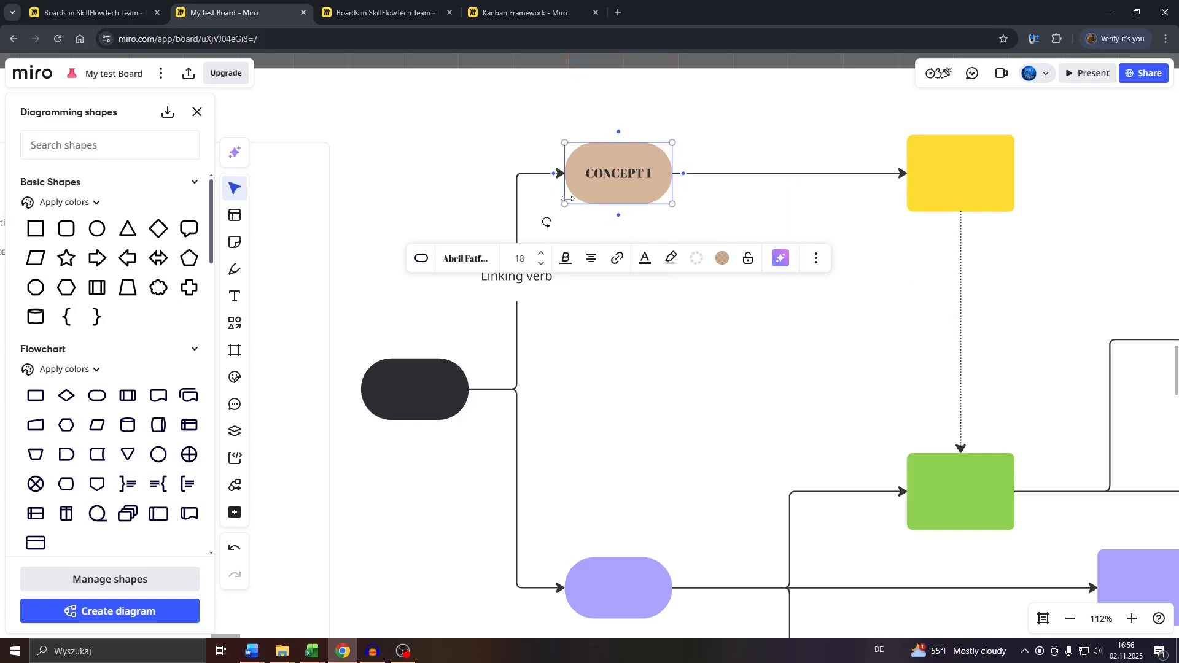
drag(620, 220, 910, 496)
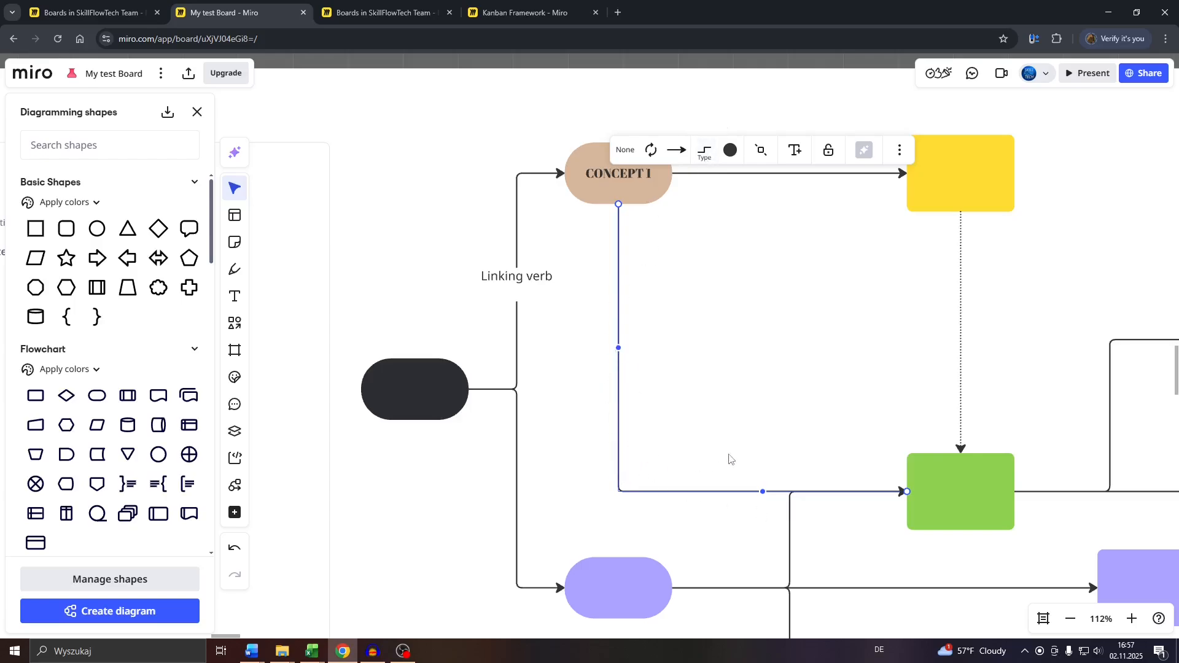
click(704, 150)
click(749, 222)
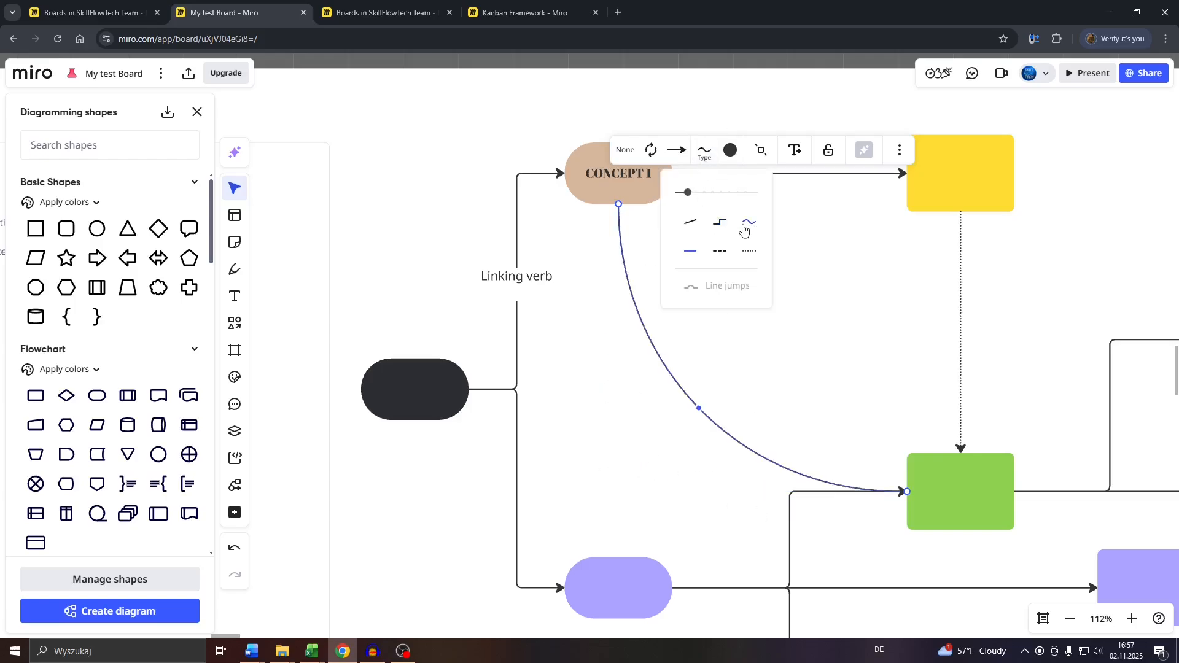
Bend the curved connector between CONCEPT 1 and the green rectangle into an S-shape by repositioning points along it
drag(699, 409, 764, 353)
click(635, 402)
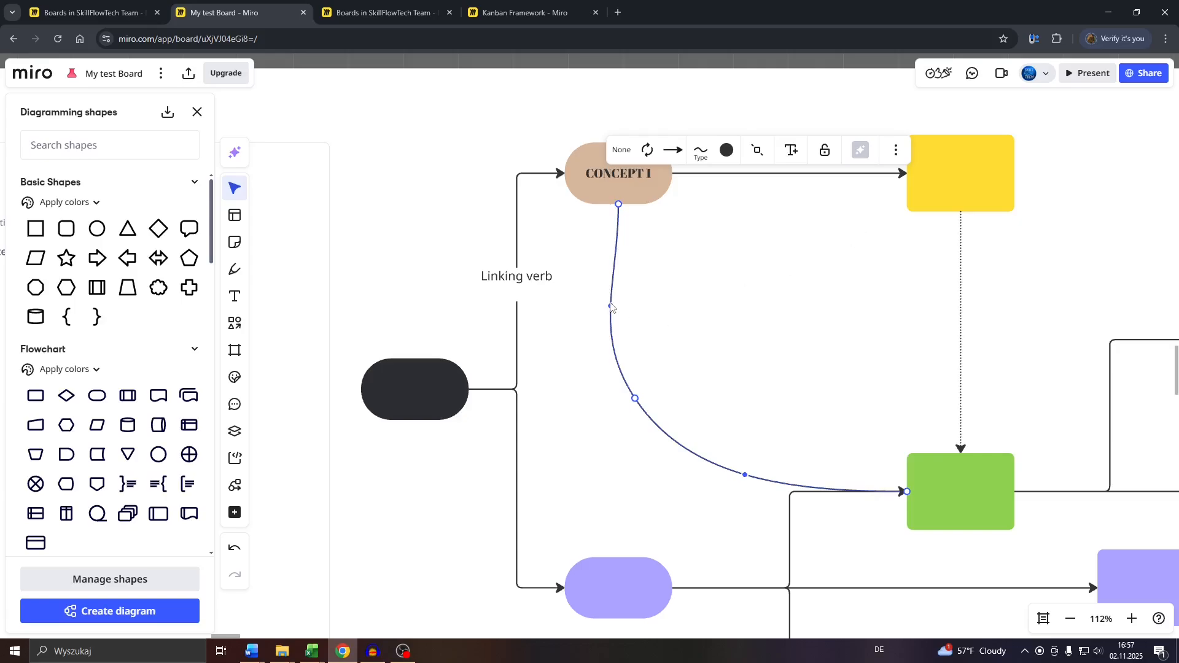
drag(610, 307, 770, 310)
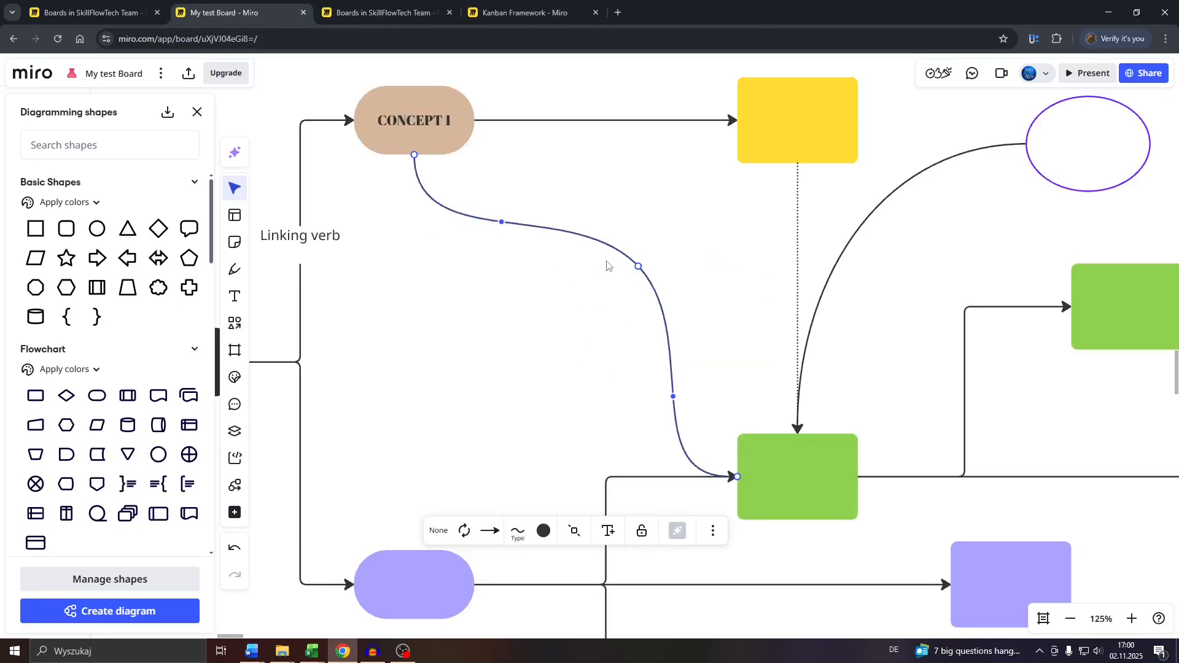
drag(639, 268, 586, 268)
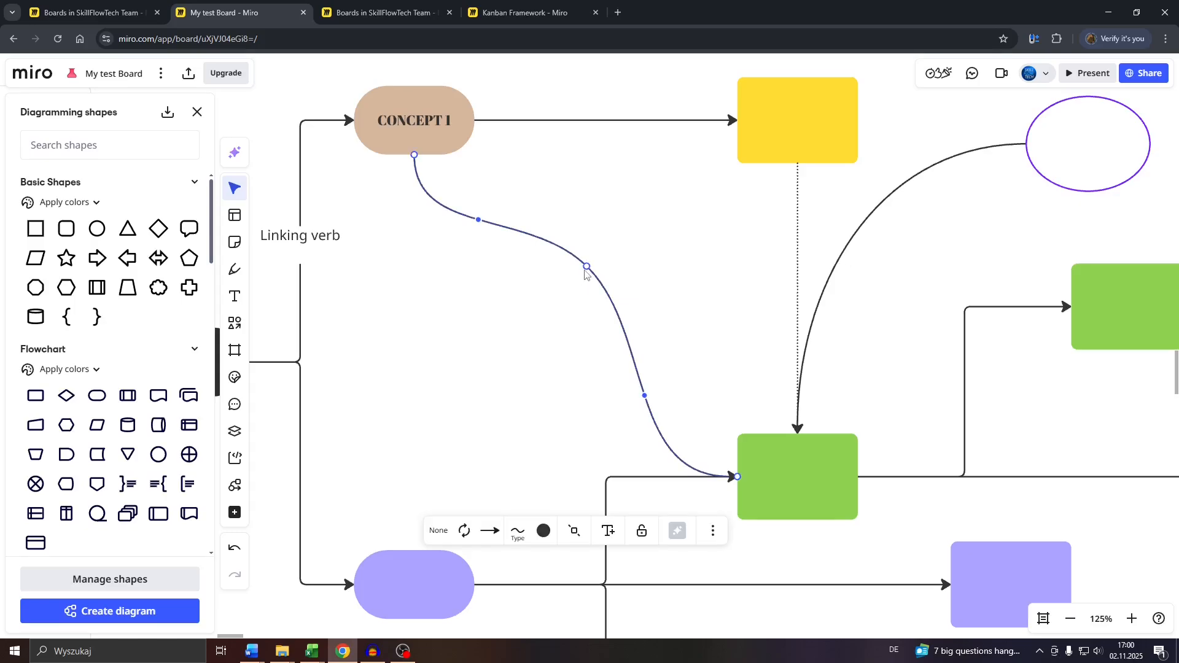
Insert a Terminator shape into the curved connector below CONCEPT 1 and label it "ABC 123"
click(576, 537)
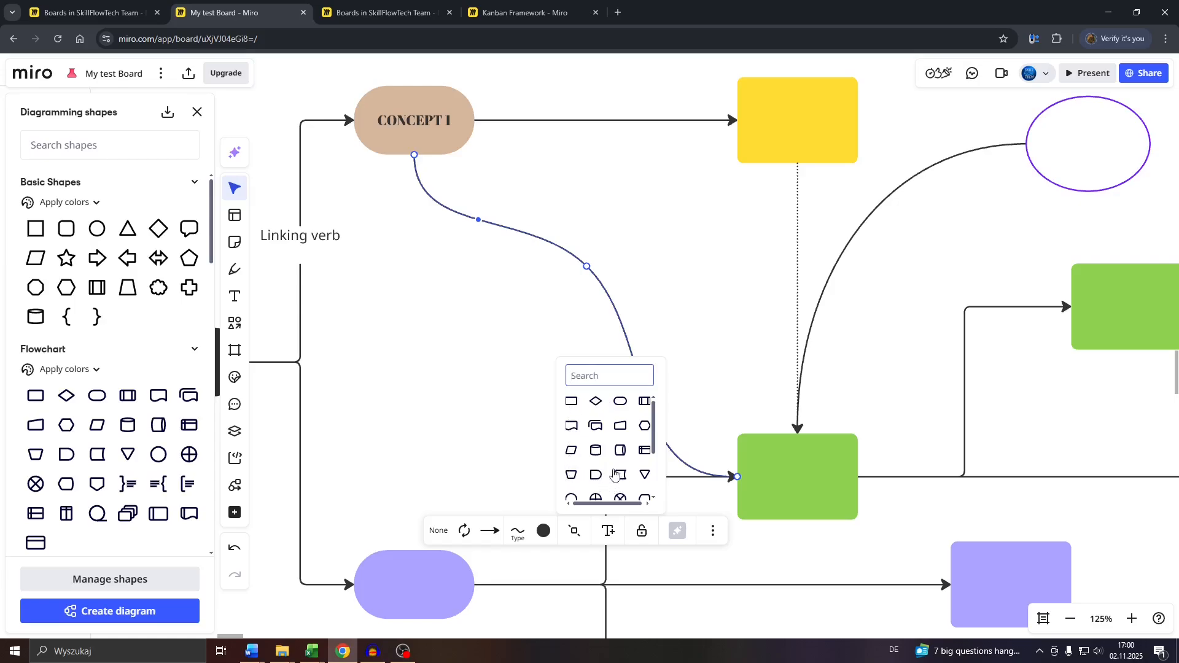
click(624, 406)
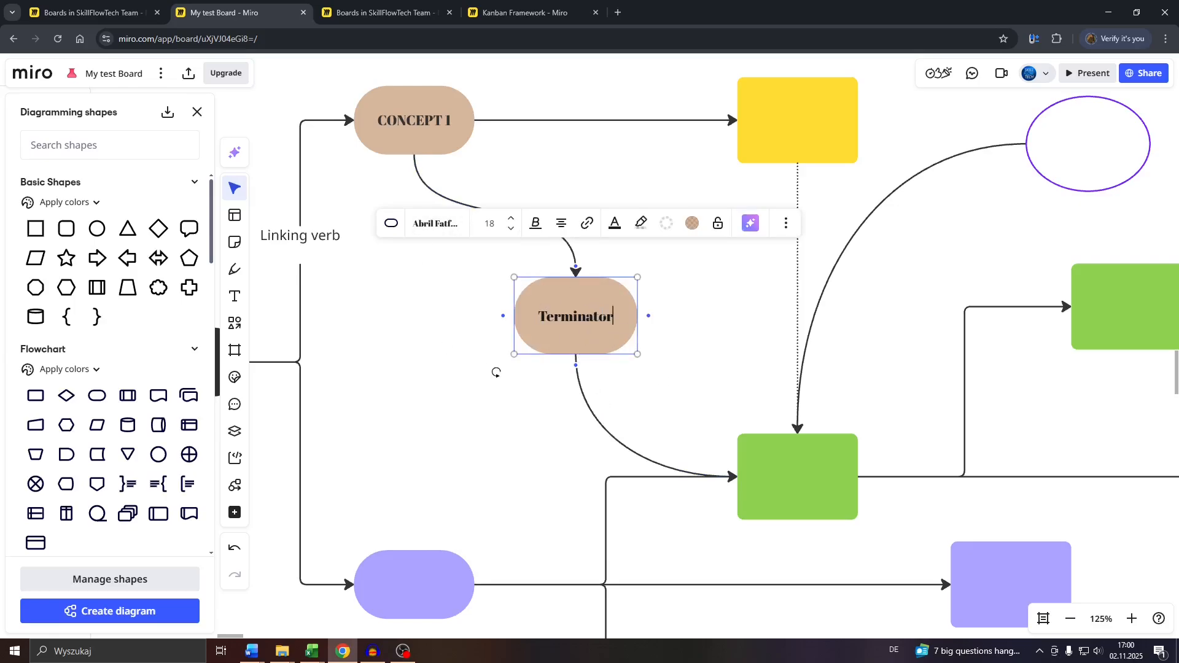
key(ctrl+a)
key(BackSpace)
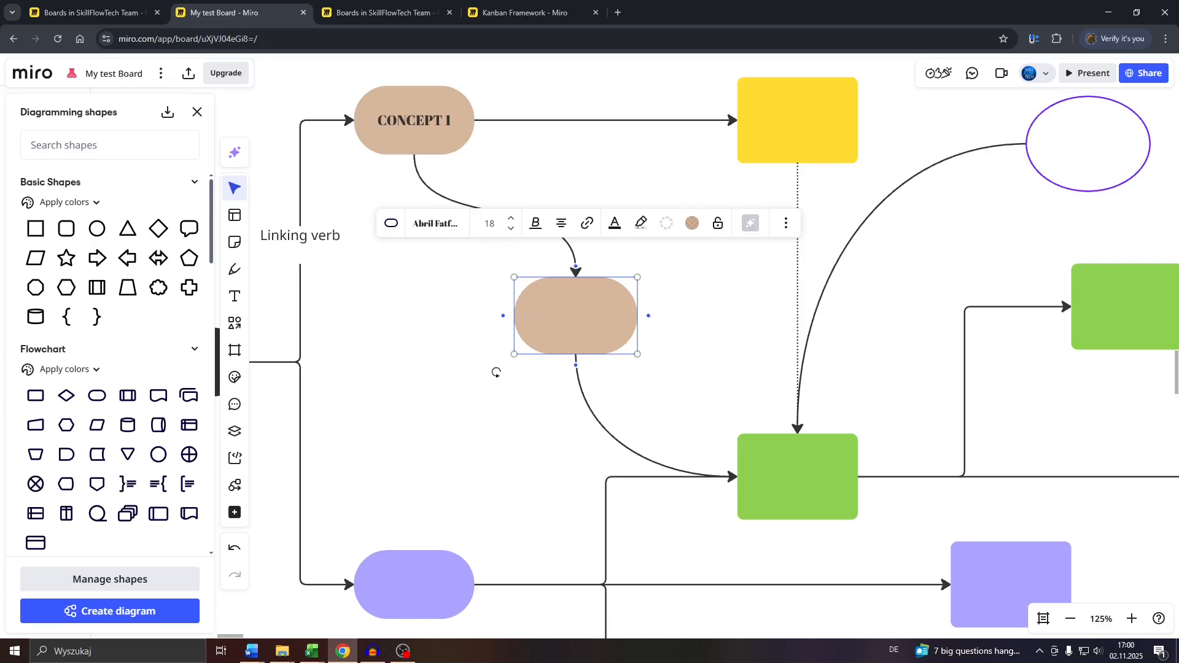
text(ABC 123)
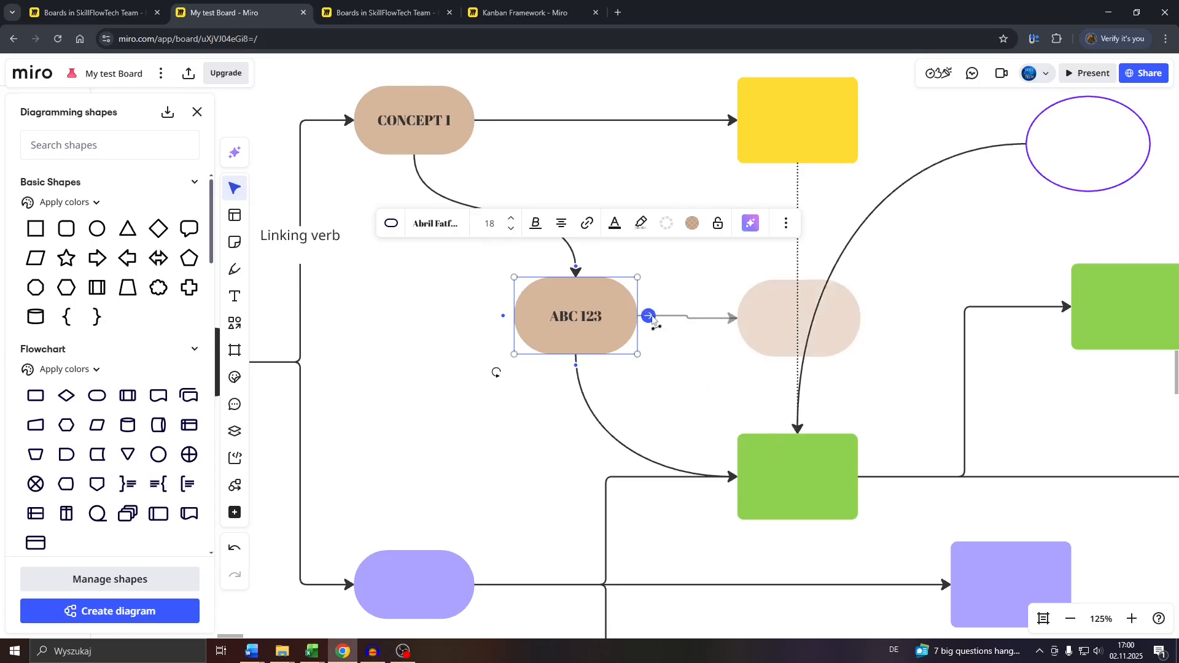
Link the ABC 123 shape to the purple-outlined ellipse with a curved arrow
drag(649, 316, 769, 234)
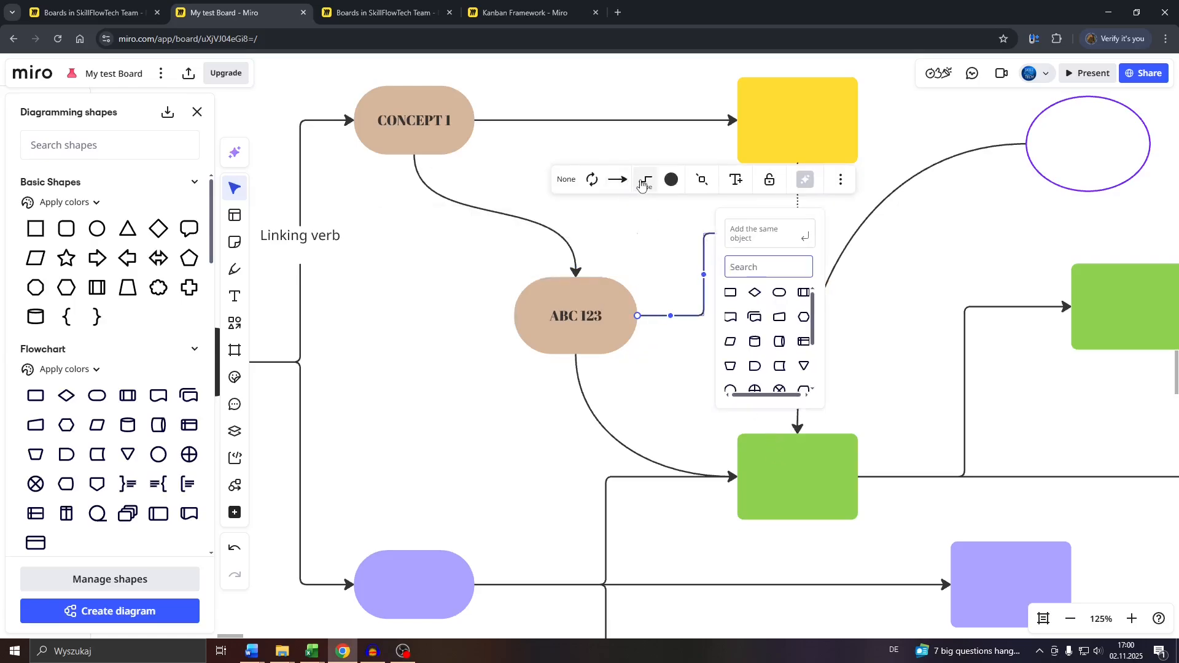
click(644, 184)
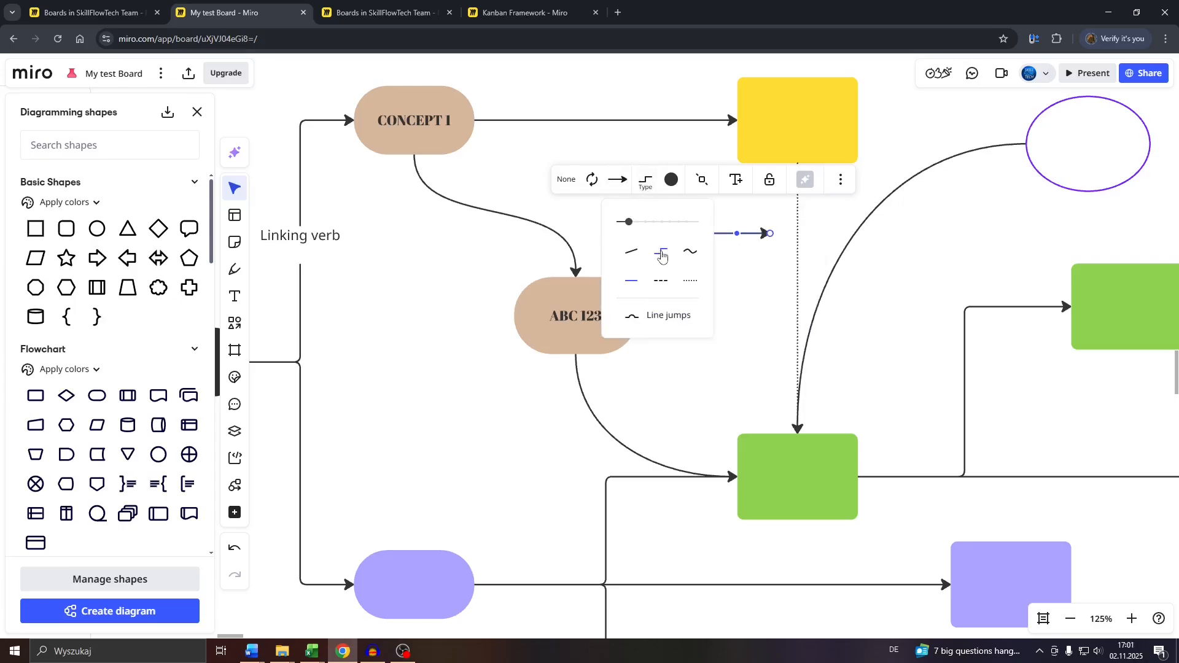
click(691, 251)
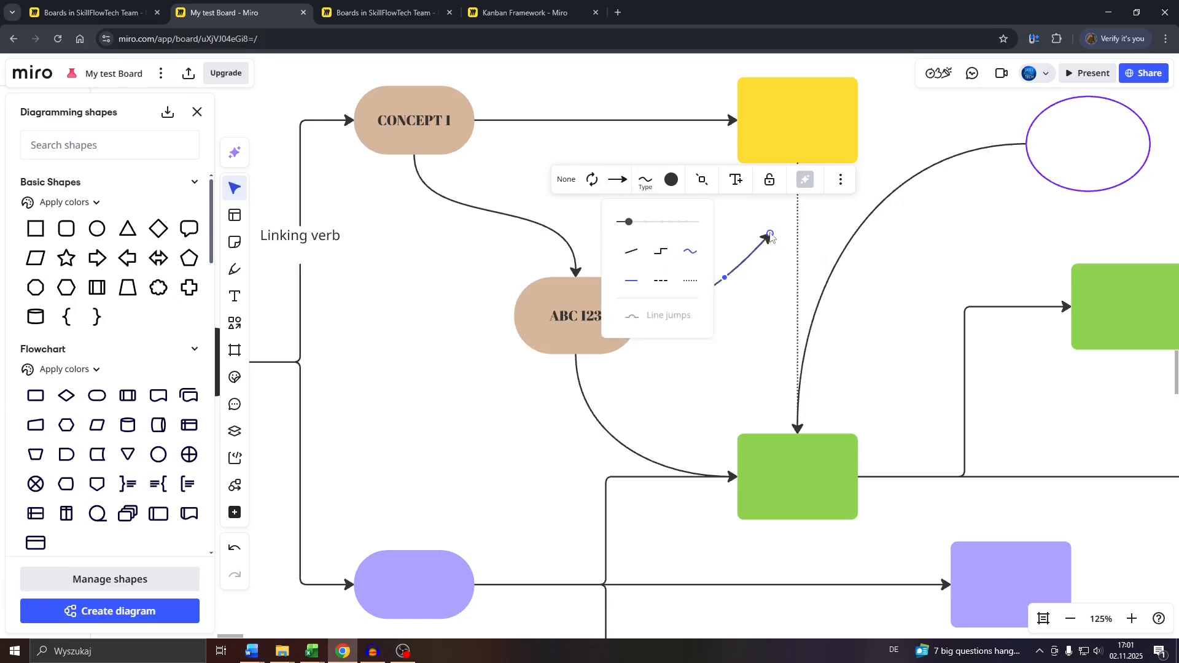
drag(770, 234, 1076, 198)
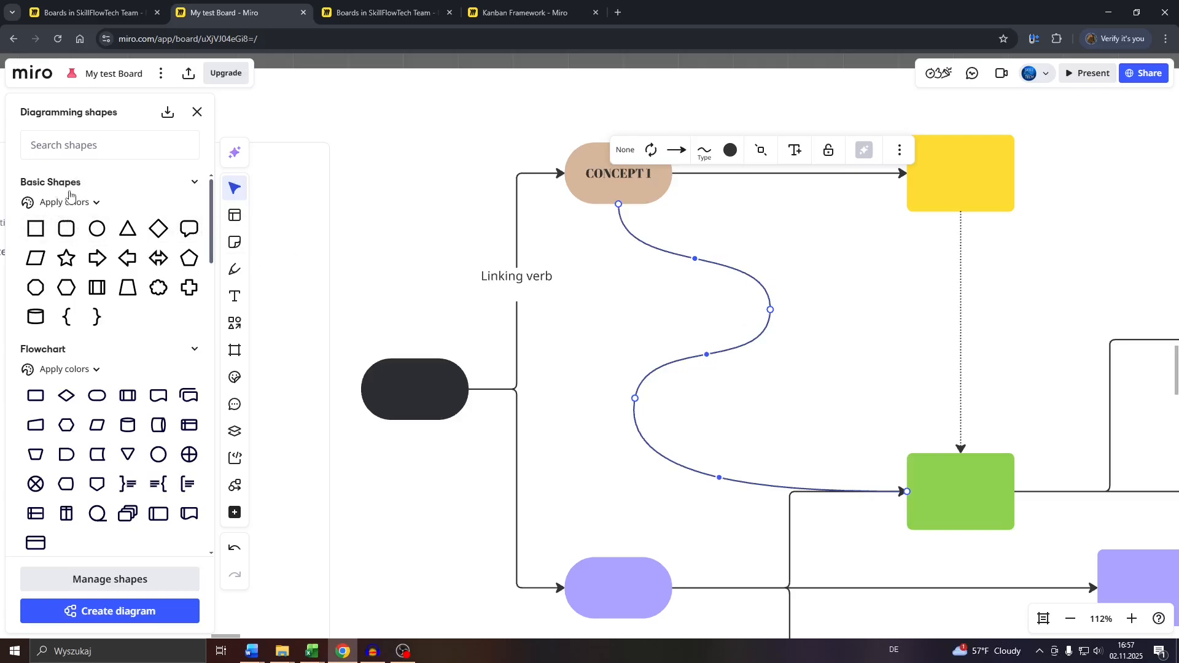
Add a small ellipse beside the dotted connector and link it to the top of the green rectangle with a curved arrow
click(96, 234)
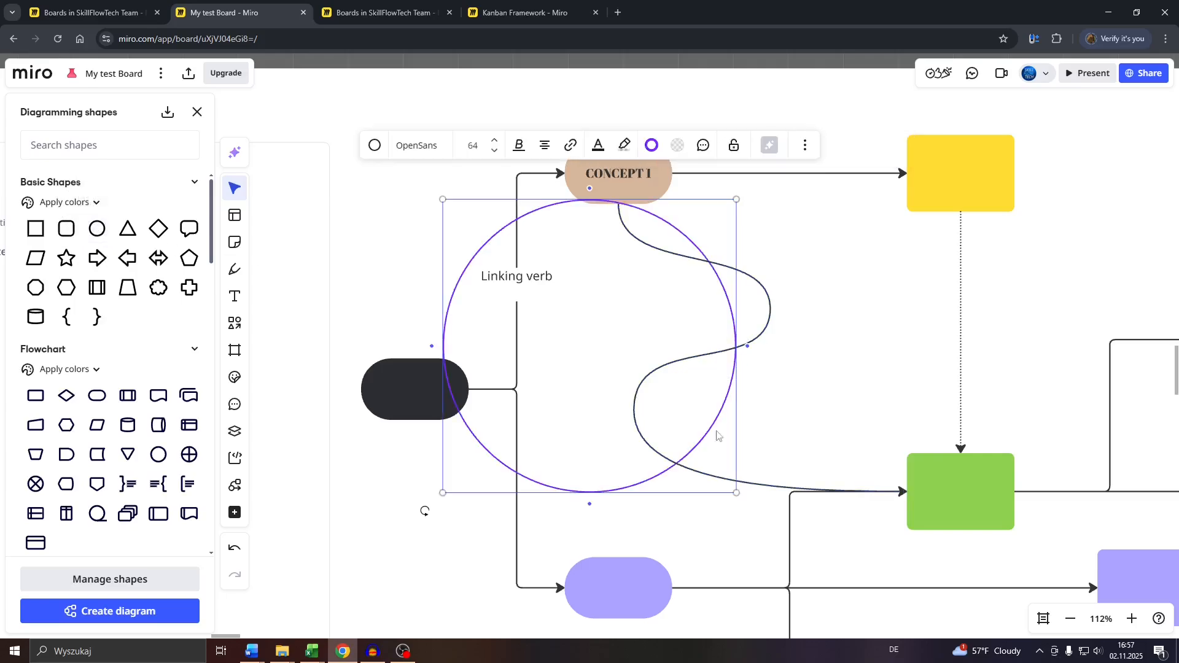
drag(736, 494, 555, 285)
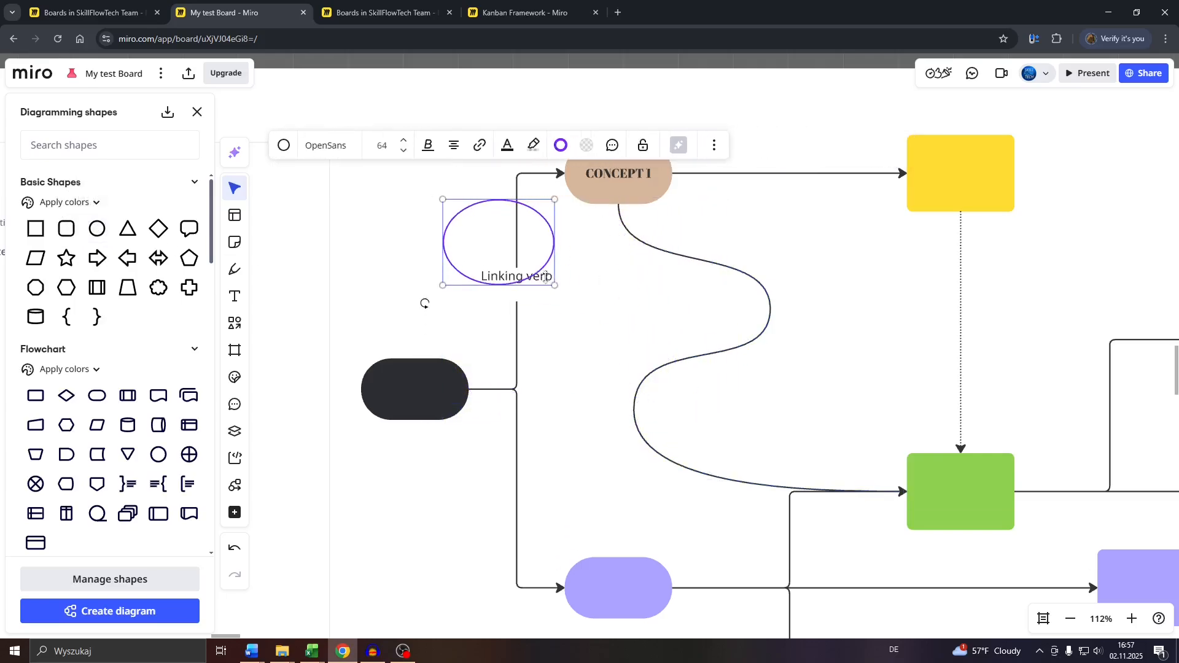
drag(465, 221, 960, 453)
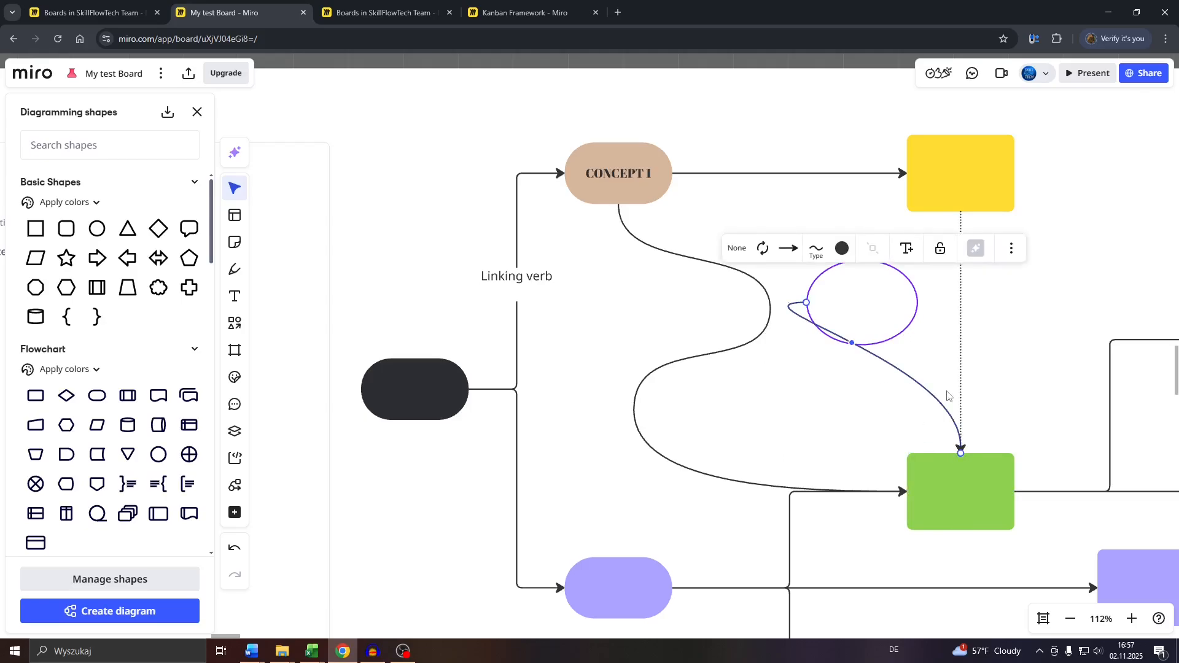
Move the ellipse to the empty area right of the yellow rectangle, above the upper green rectangle
scroll(946, 396, down, 3)
drag(1028, 327, 479, 322)
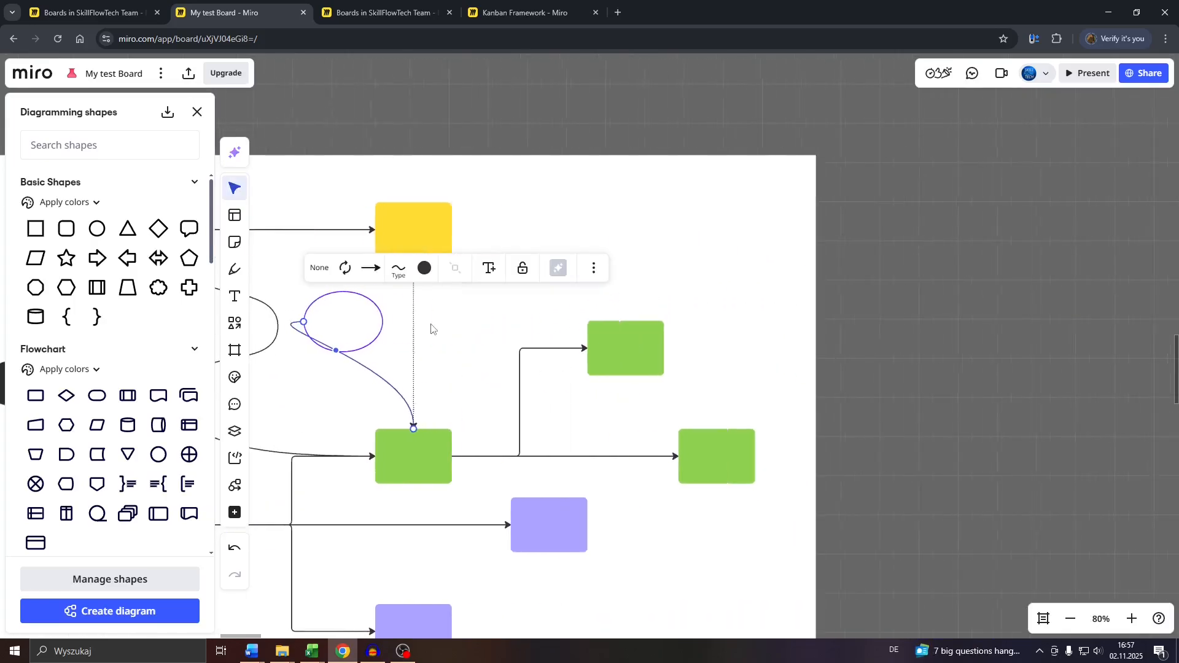
drag(384, 323, 954, 204)
scroll(394, 349, up, 3)
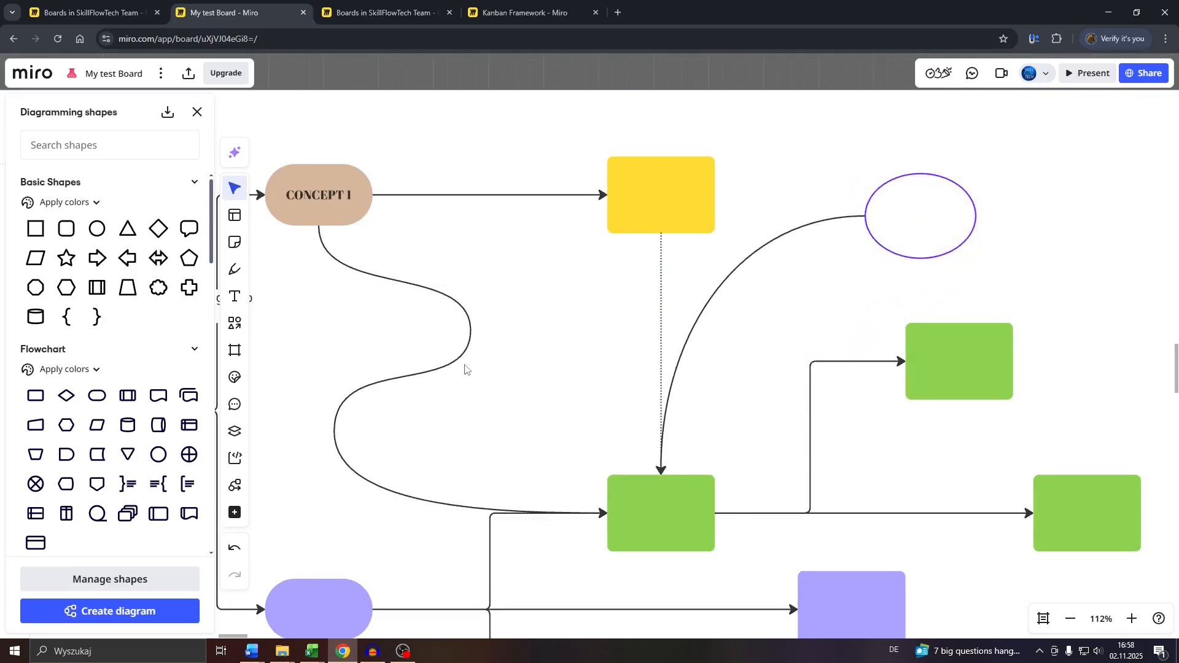
scroll(464, 370, down, 4)
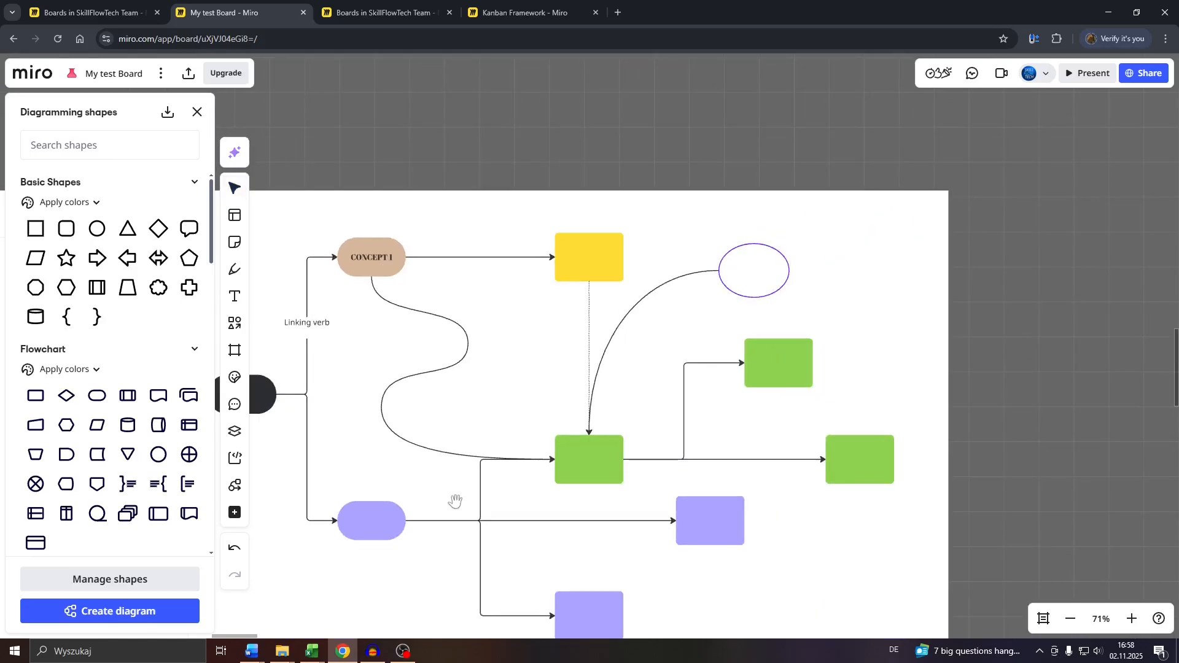
drag(453, 500, 551, 403)
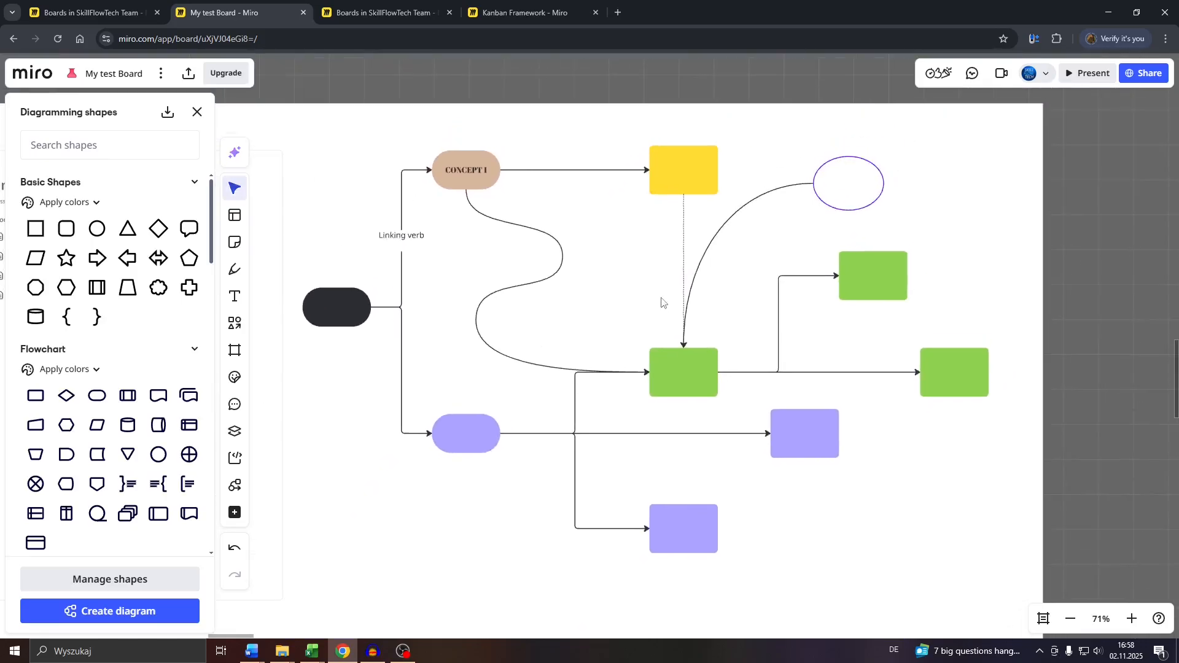